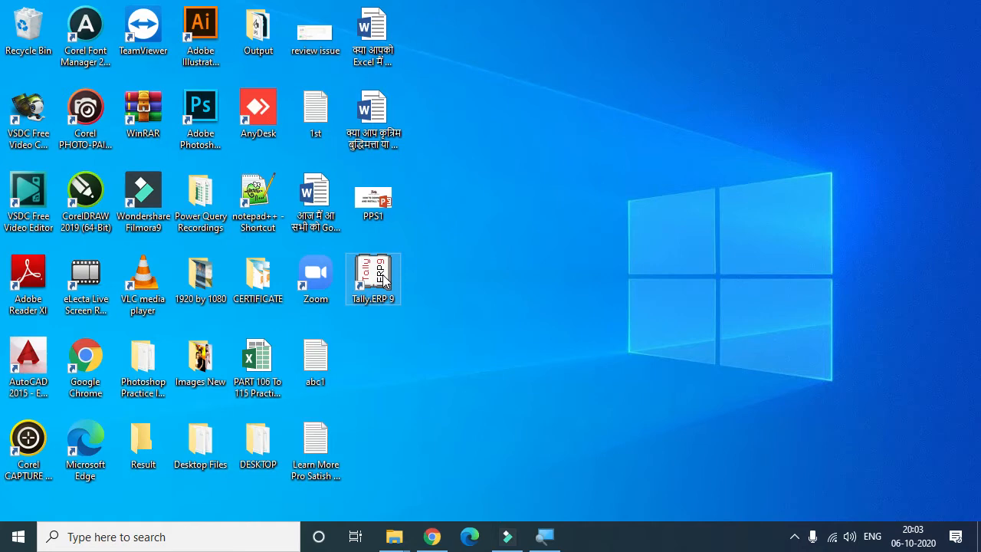
pyautogui.doubleClick(384, 277)
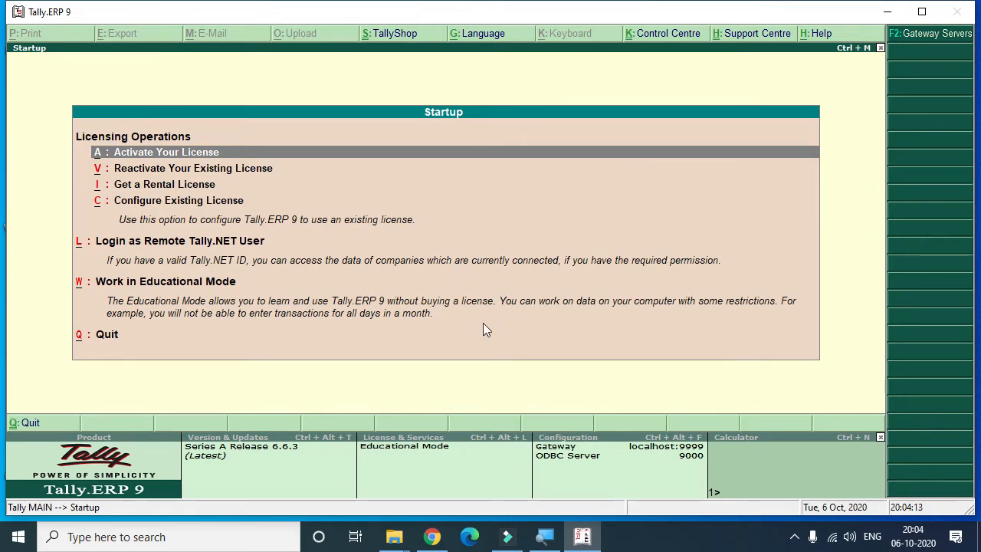
pyautogui.click(923, 12)
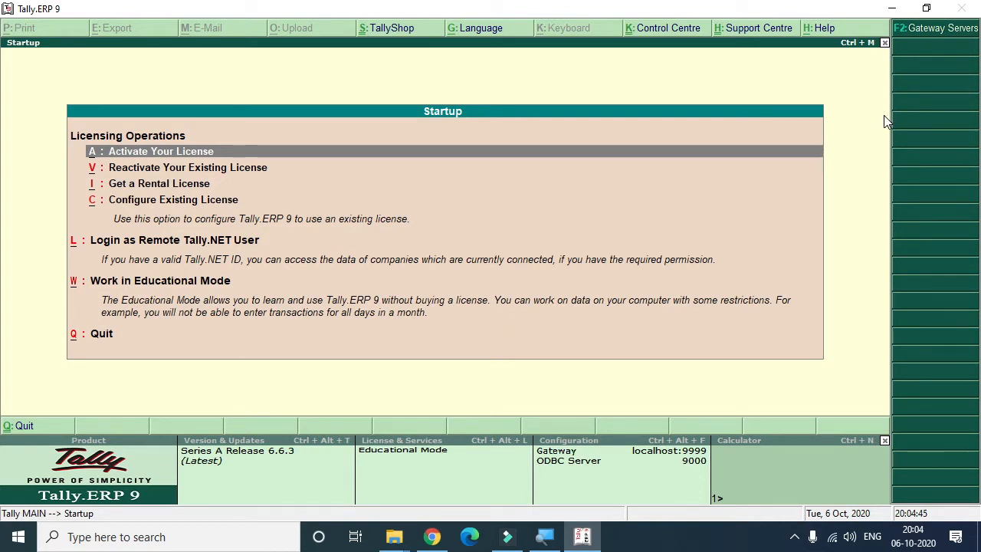
pyautogui.press('w')
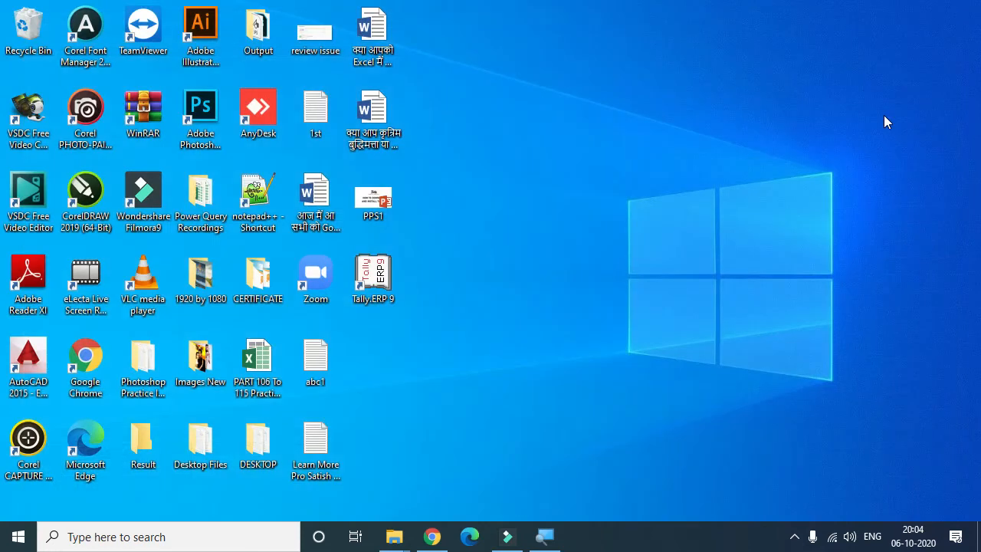
# Step: Launch Tally.ERP 9 from the desktop, maximize its window, and choose to work in Educational Mode
pyautogui.doubleClick(370, 278)
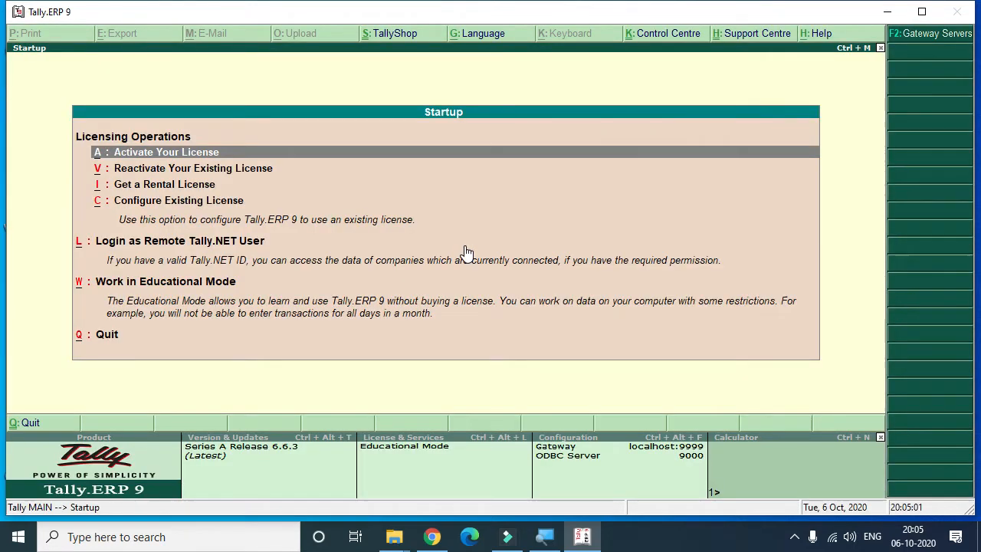
pyautogui.click(922, 12)
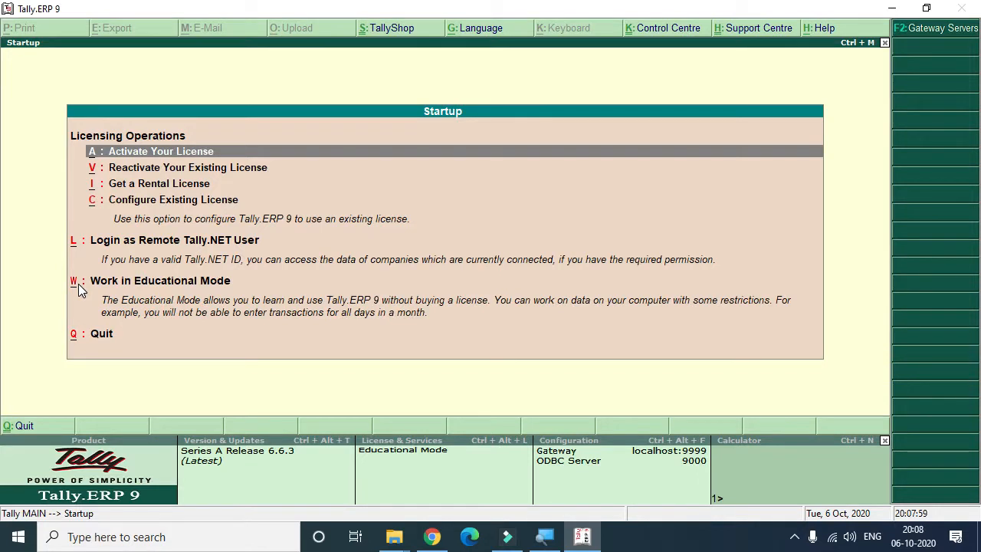
pyautogui.click(78, 284)
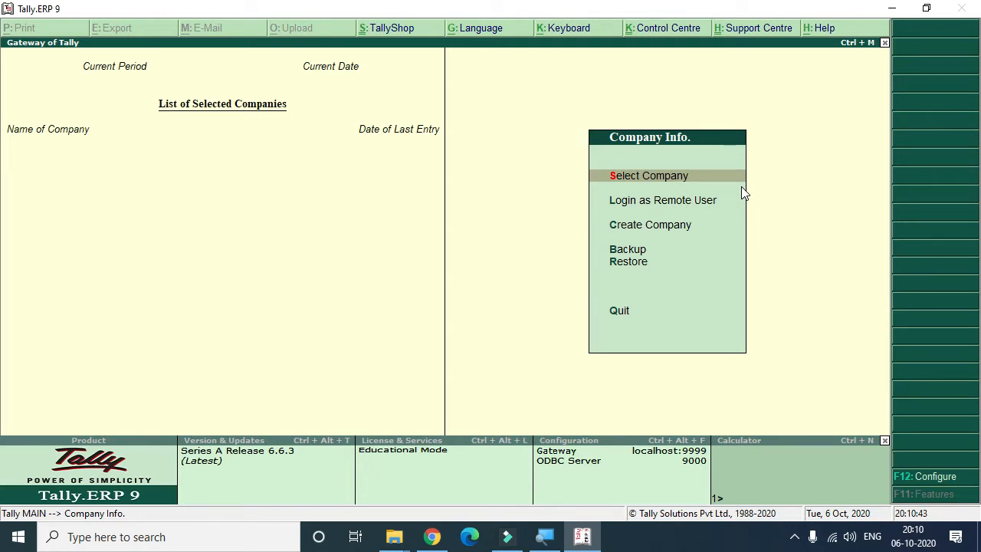
pyautogui.press('Down')
pyautogui.press('Down')
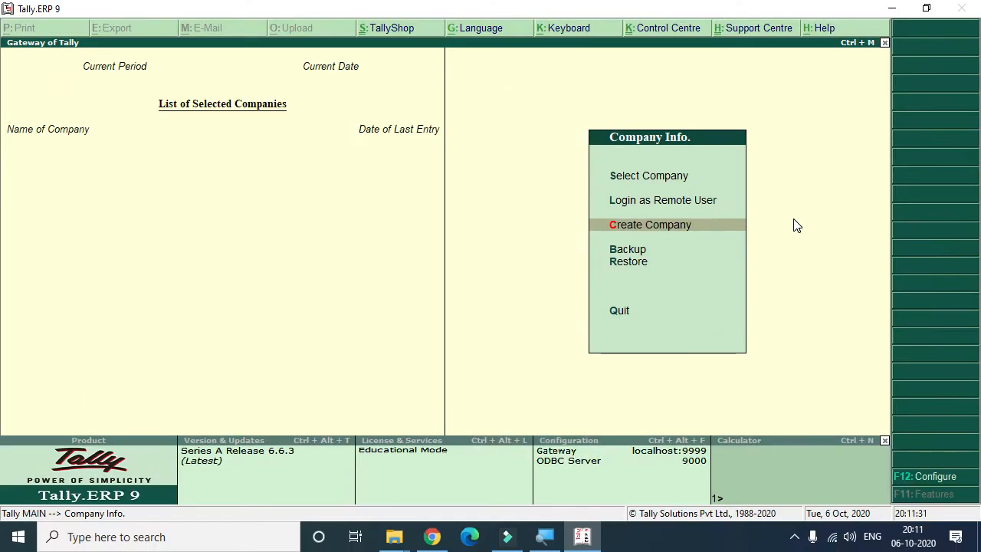
pyautogui.press('Up')
pyautogui.press('Up')
pyautogui.press('Down')
pyautogui.press('Down')
pyautogui.press('Up')
pyautogui.press('Up')
pyautogui.press('Up')
pyautogui.press('Down')
pyautogui.press('Down')
pyautogui.press('Down')
pyautogui.press('Up')
pyautogui.press('Up')
pyautogui.press('Down')
pyautogui.press('Down')
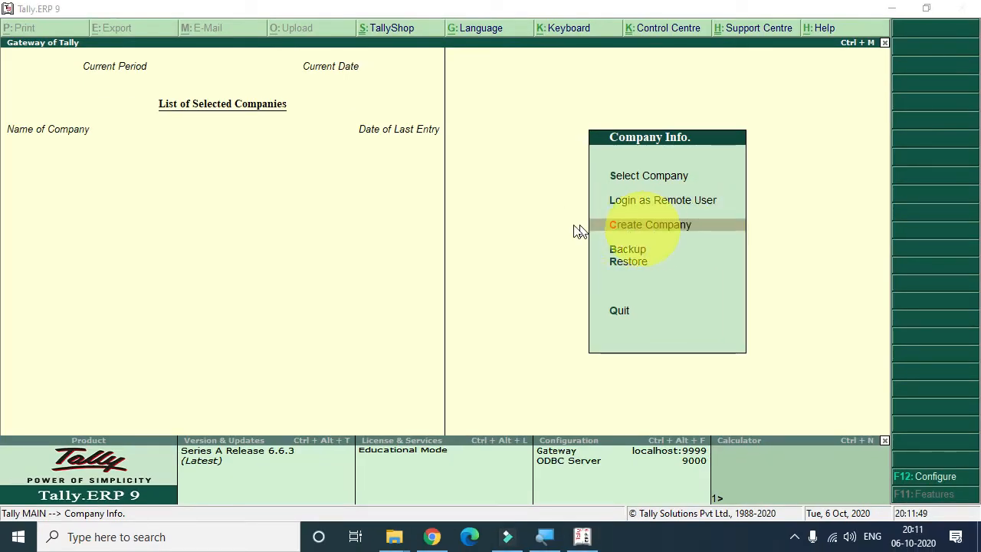
pyautogui.click(693, 225)
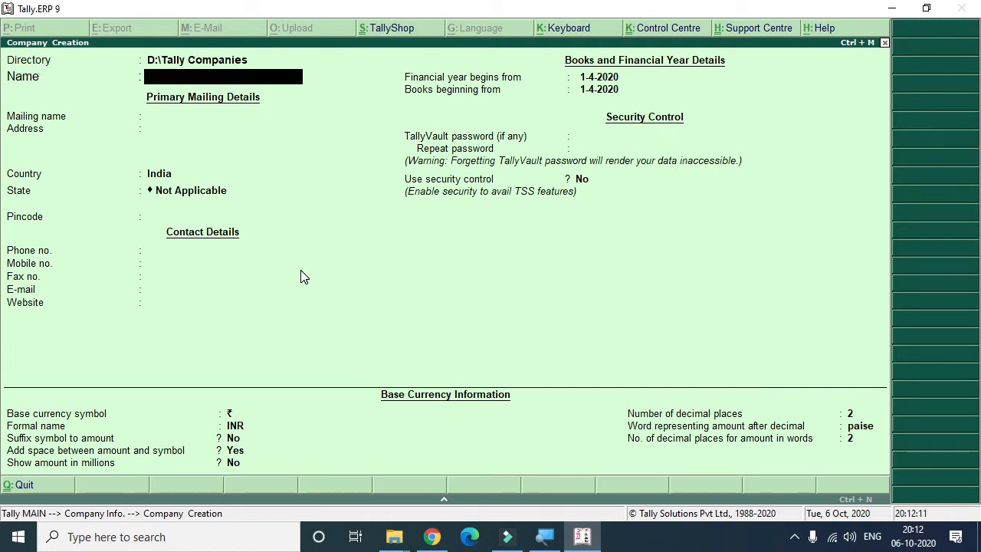
pyautogui.press('Escape')
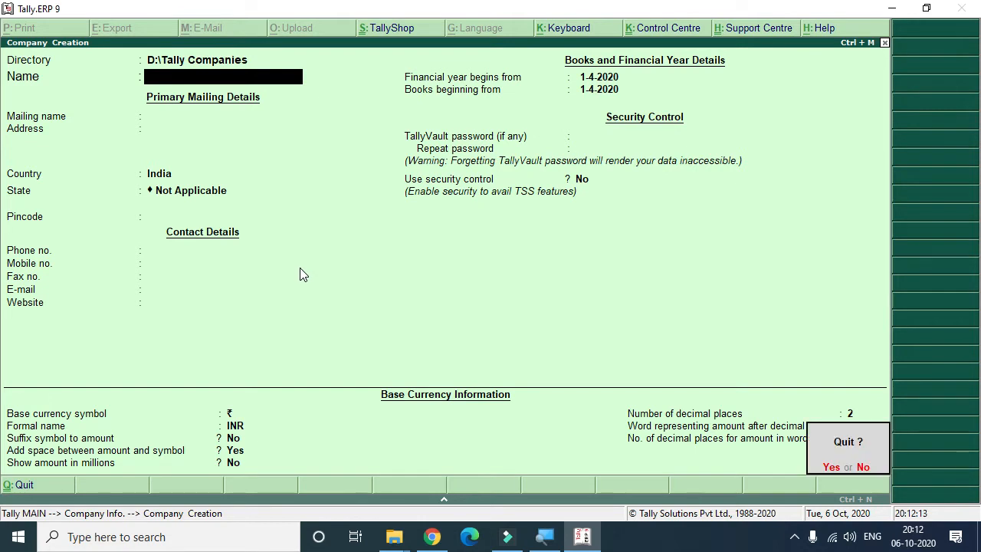
pyautogui.press('y')
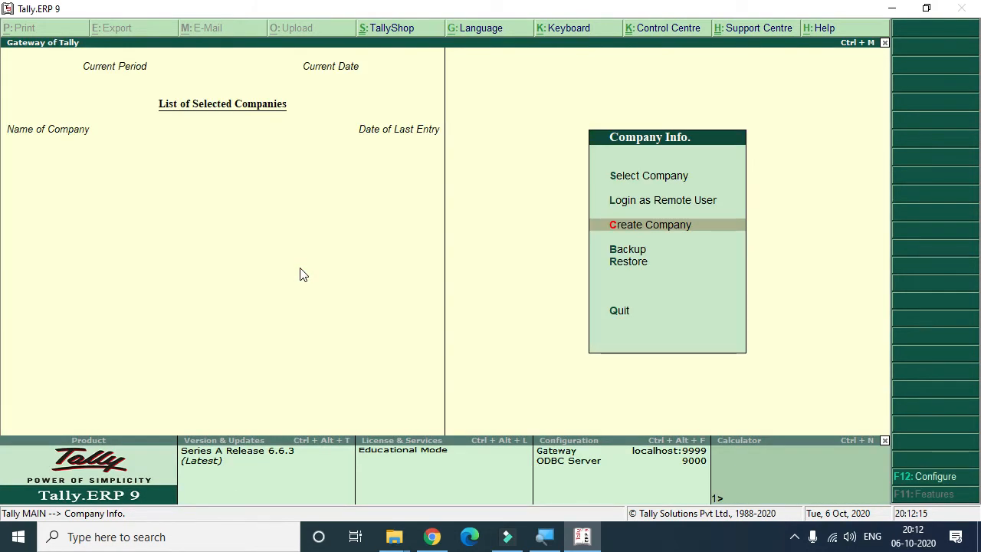
pyautogui.press('Escape')
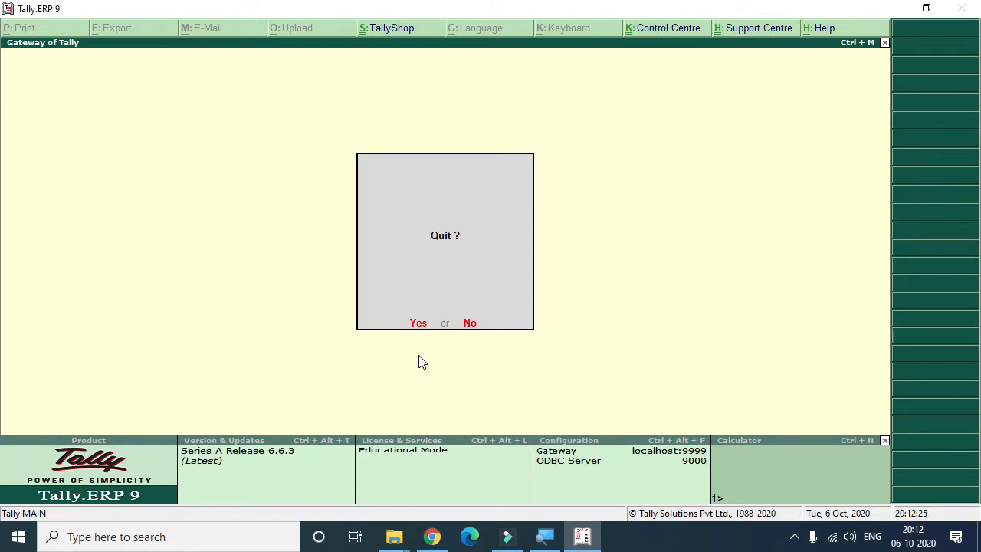
pyautogui.press('n')
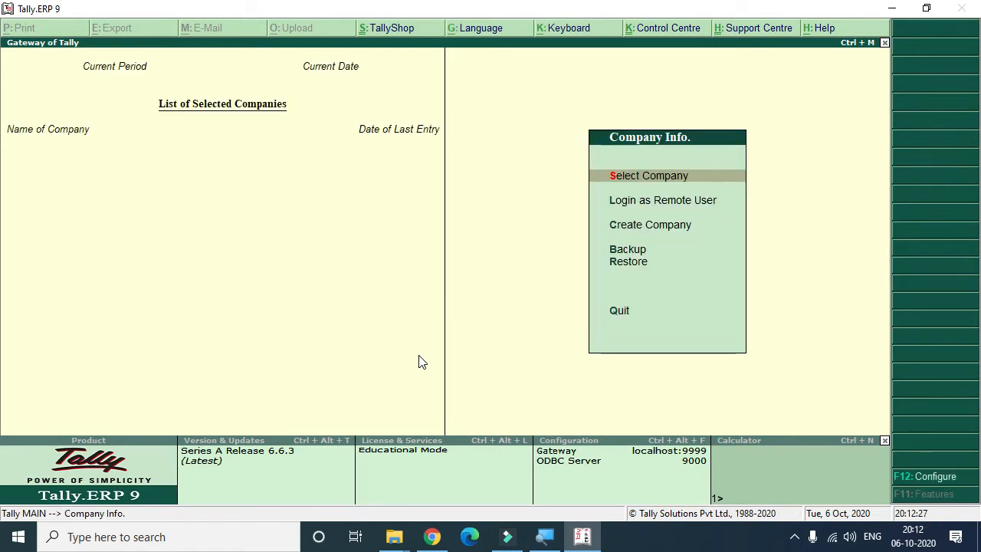
pyautogui.press('Escape')
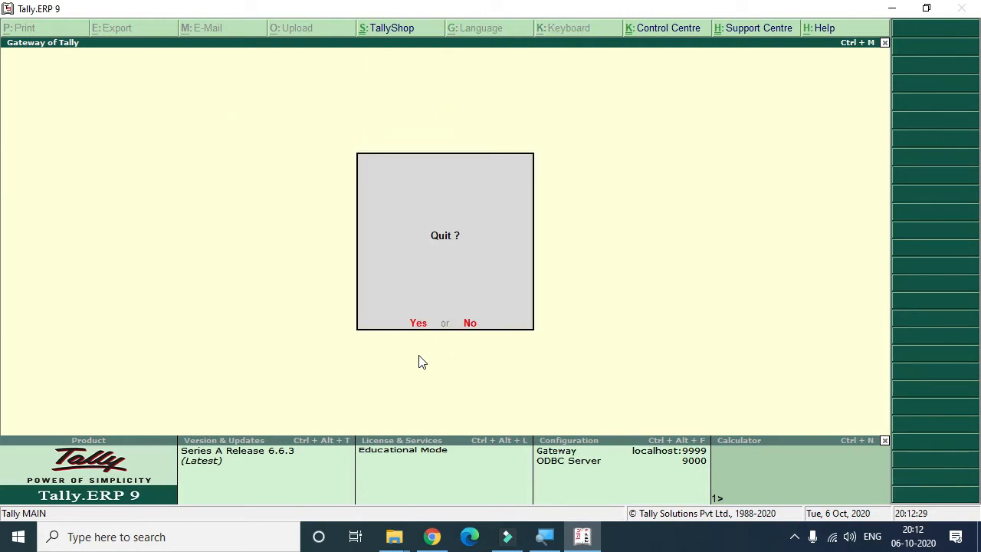
pyautogui.press('n')
pyautogui.press('Escape')
pyautogui.press('n')
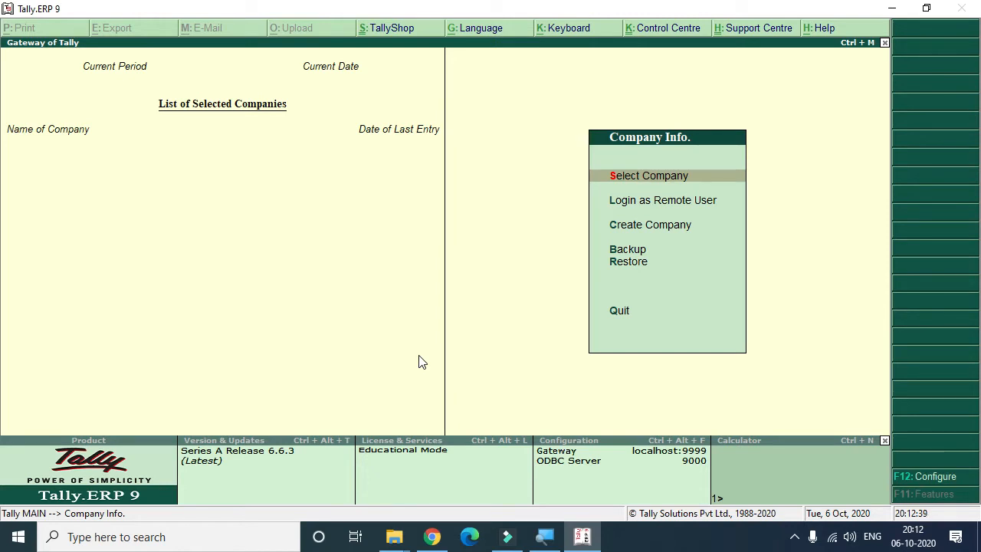
pyautogui.press('Escape')
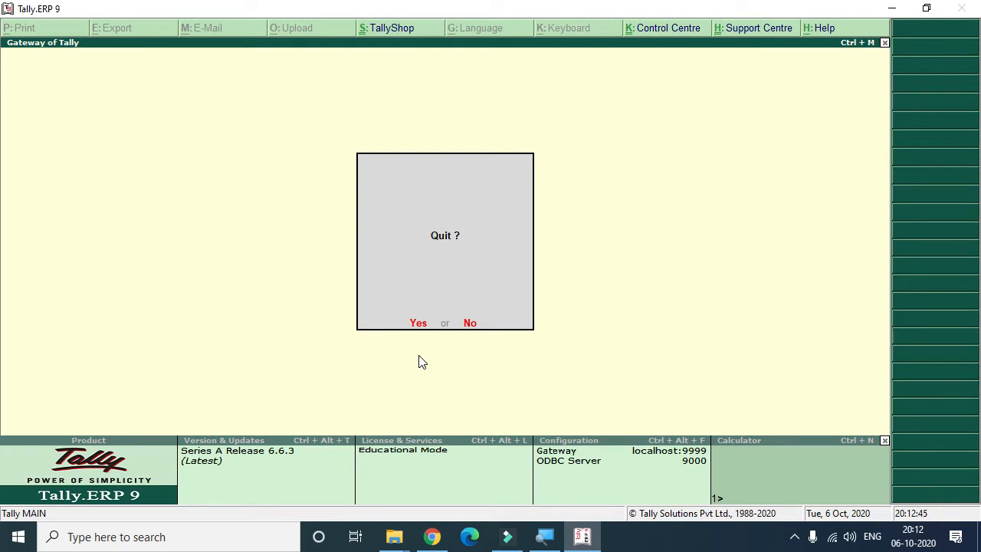
pyautogui.press('n')
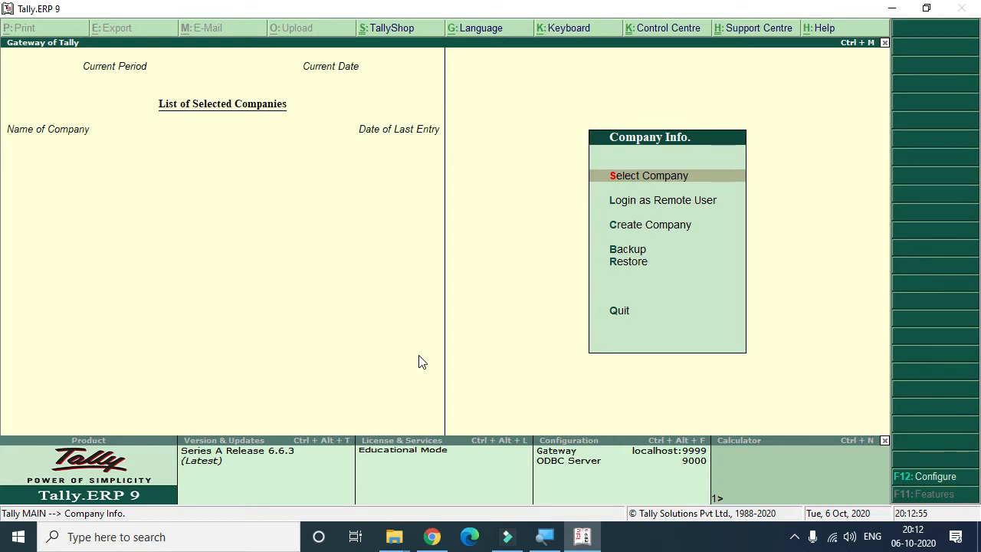
# Step: Open the Create Company form from the Company Info menu
pyautogui.press('Down')
pyautogui.press('Down')
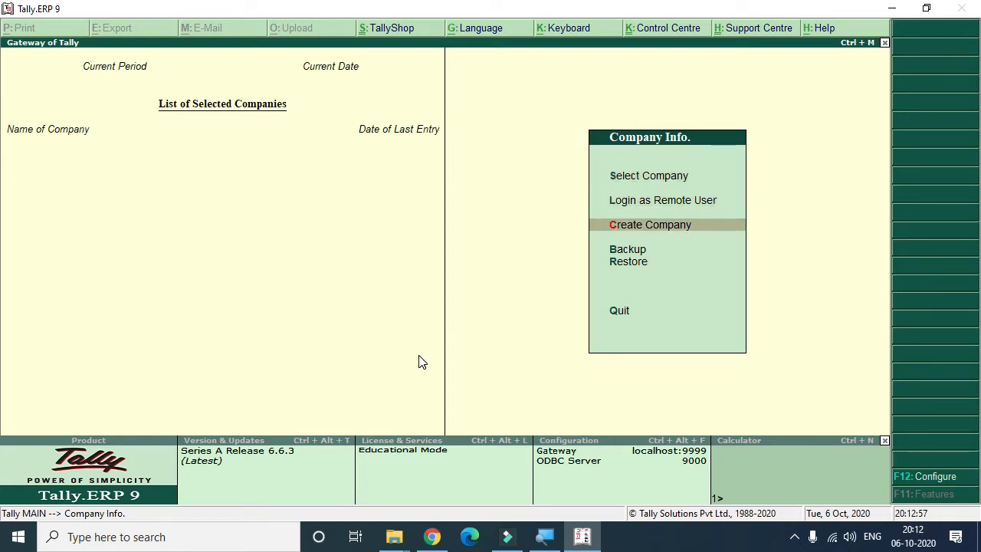
pyautogui.press('Return')
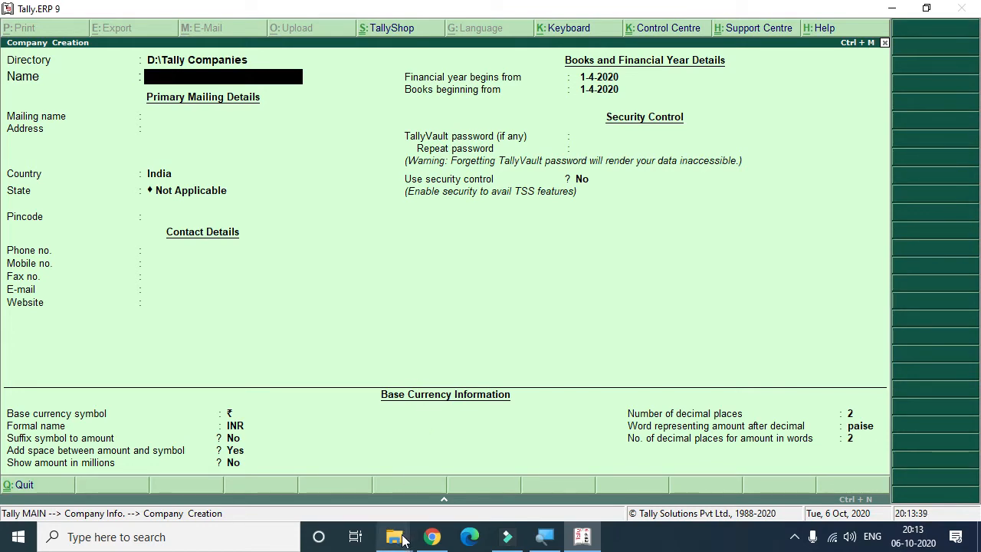
# Step: Open File Explorer and navigate to the Tally Installation folder on Local Disk (D:)
pyautogui.moveTo(402, 541)
pyautogui.click(551, 498)
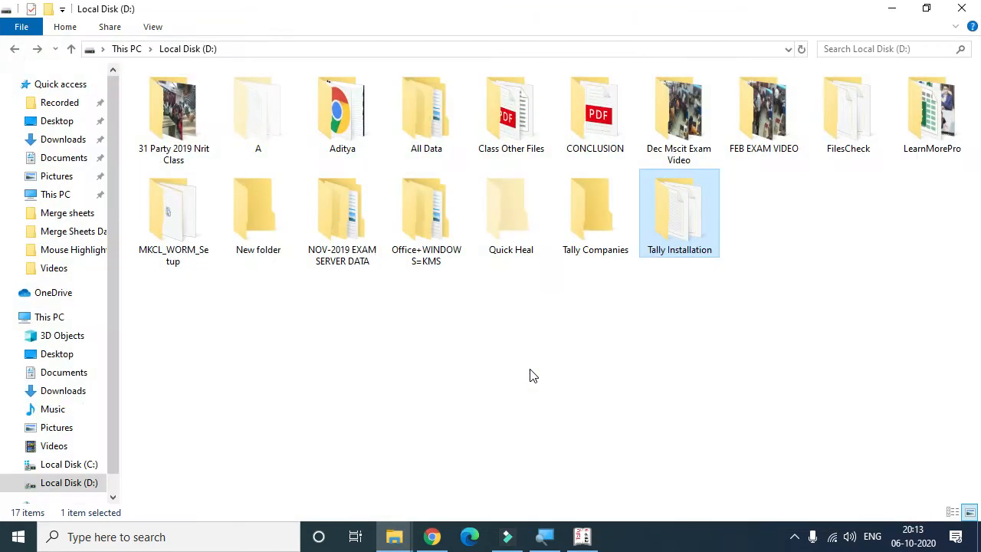
pyautogui.click(616, 222)
pyautogui.click(684, 223)
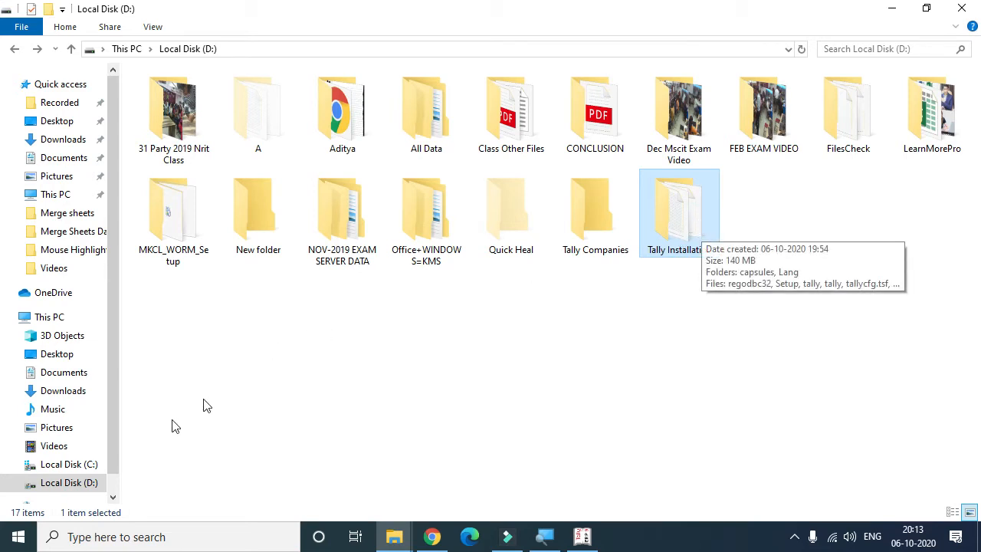
pyautogui.click(77, 483)
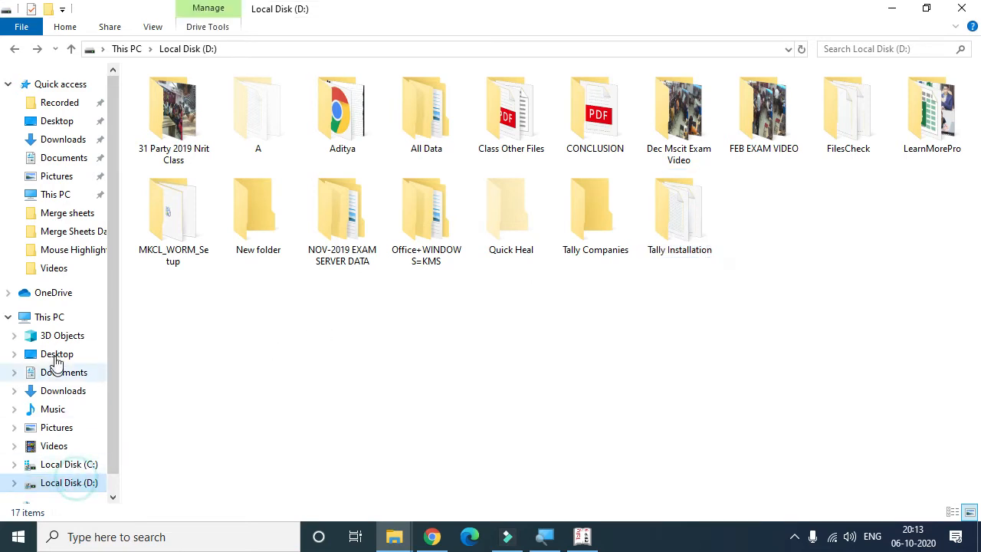
pyautogui.click(56, 319)
pyautogui.click(475, 206)
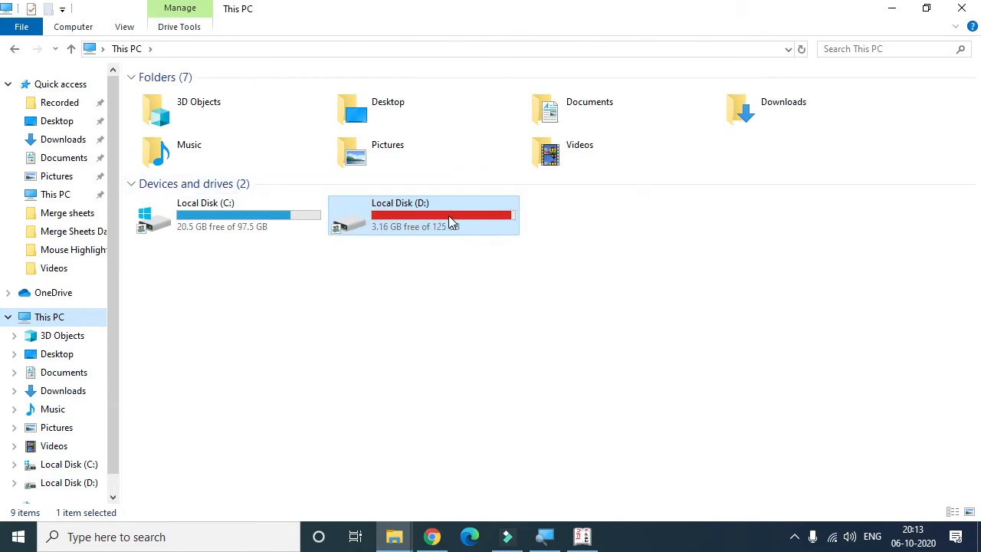
pyautogui.doubleClick(446, 215)
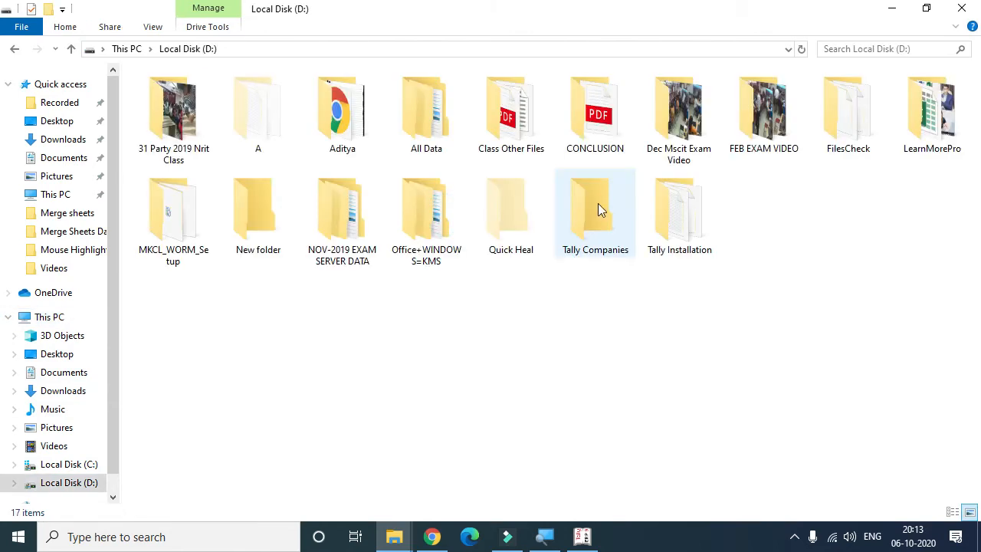
pyautogui.click(664, 217)
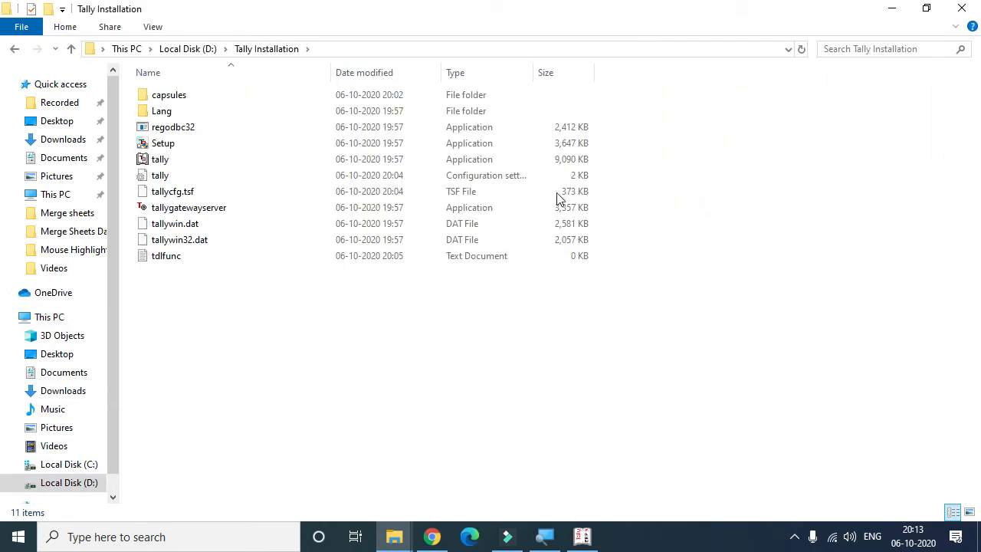
# Step: Open the tally configuration settings file in Notepad and maximize its window
pyautogui.click(151, 177)
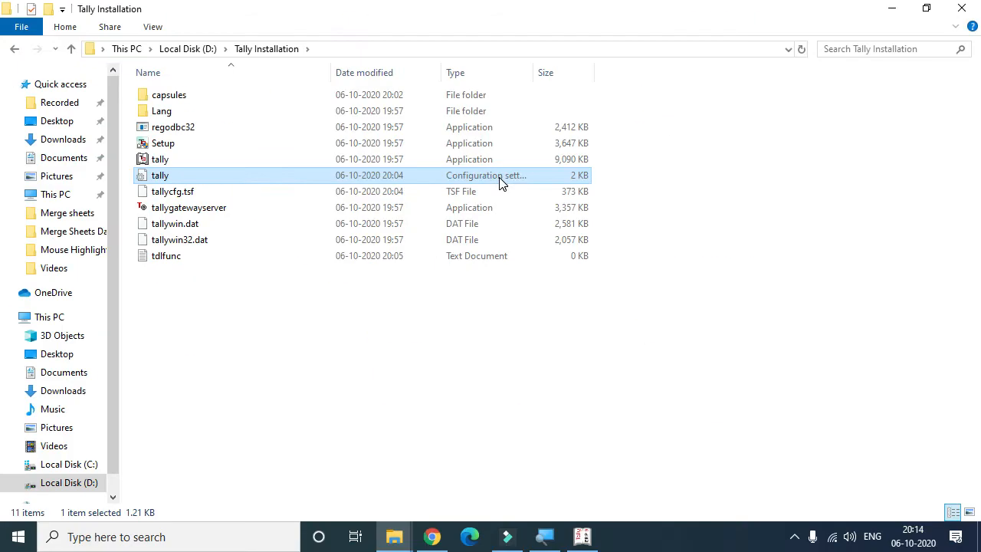
pyautogui.doubleClick(204, 182)
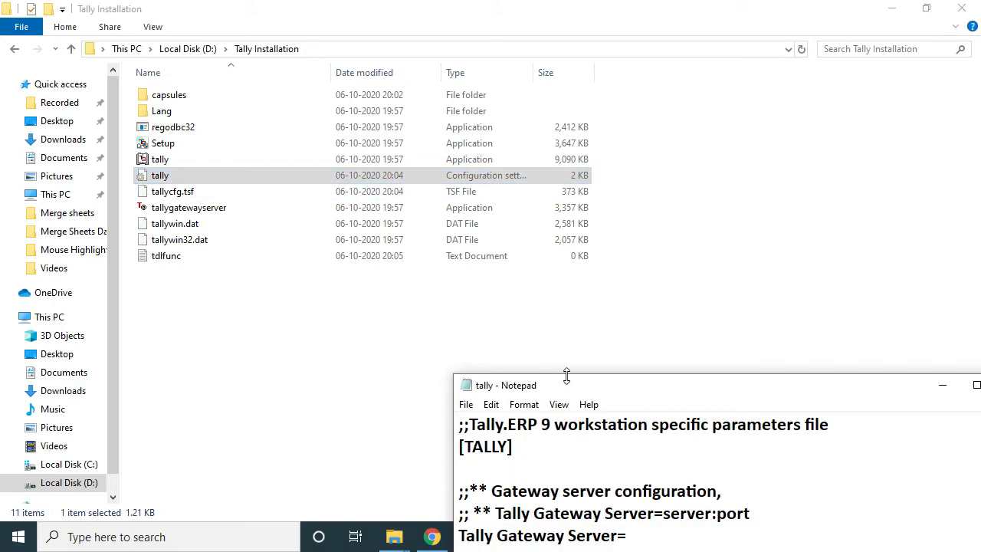
pyautogui.doubleClick(575, 387)
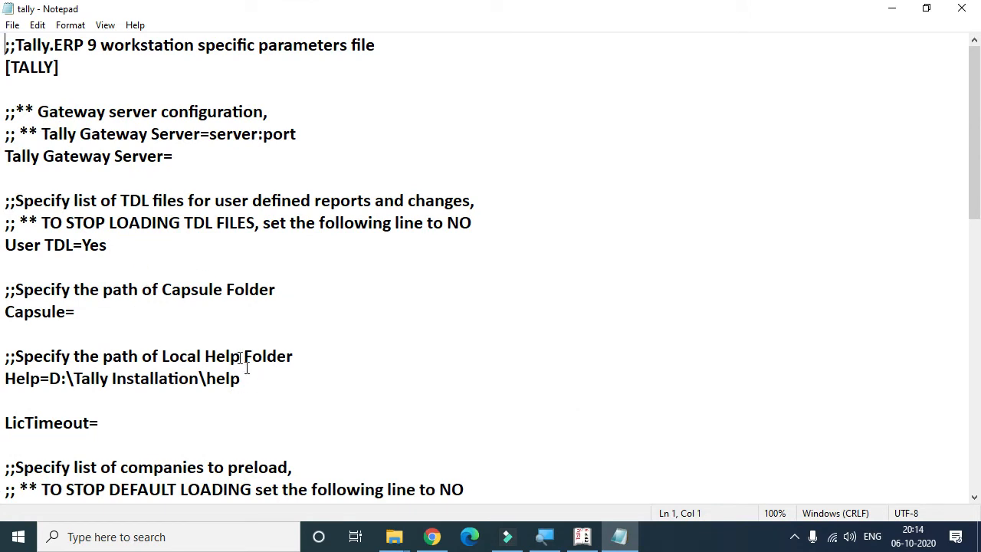
# Step: Scroll the configuration file and select the Data=D:\Tally Companies line that sets the data files location
pyautogui.scroll(-2, 220, 219)
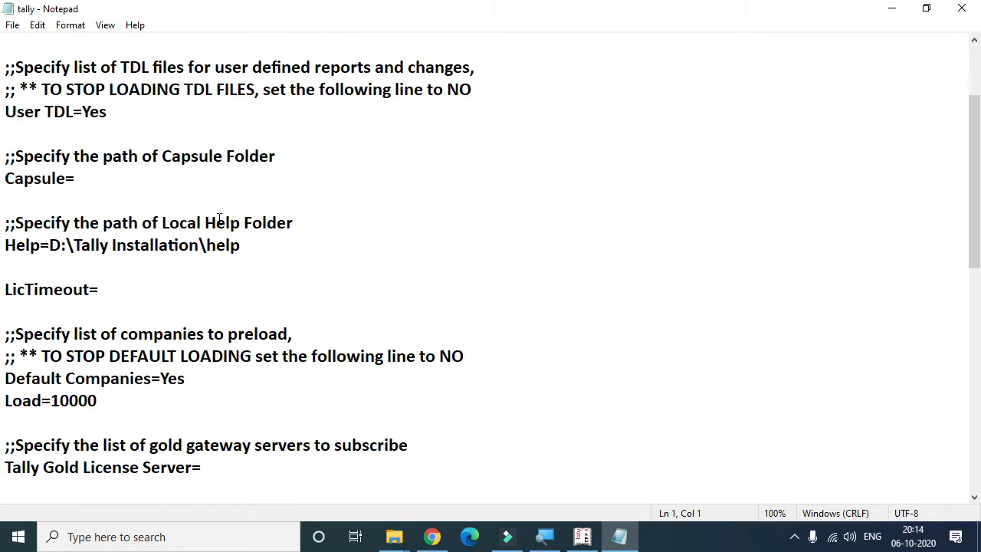
pyautogui.scroll(-2, 218, 229)
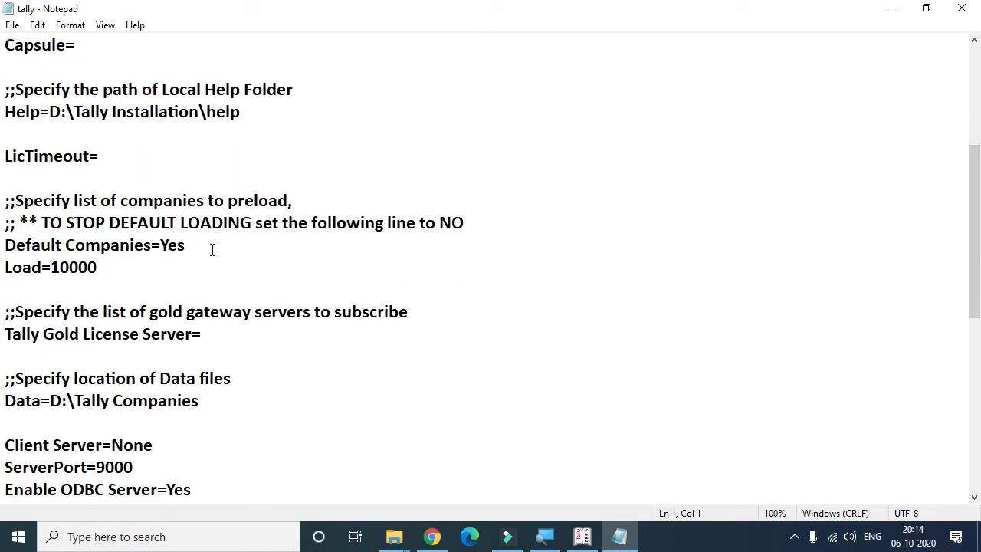
pyautogui.moveTo(217, 403); pyautogui.dragTo(7, 410)
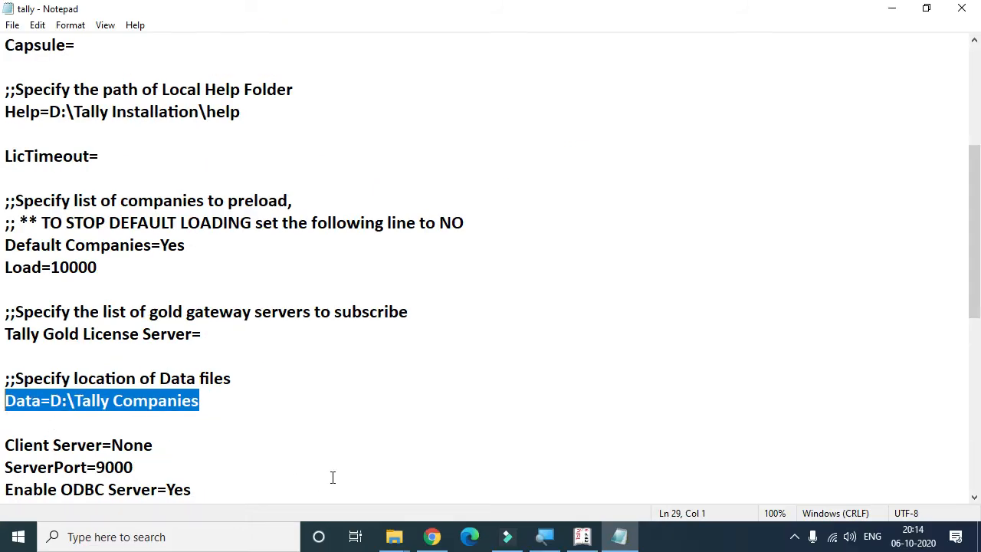
# Step: Switch to File Explorer, open the Tally Companies folder on drive D:, and select its address path
pyautogui.click(397, 537)
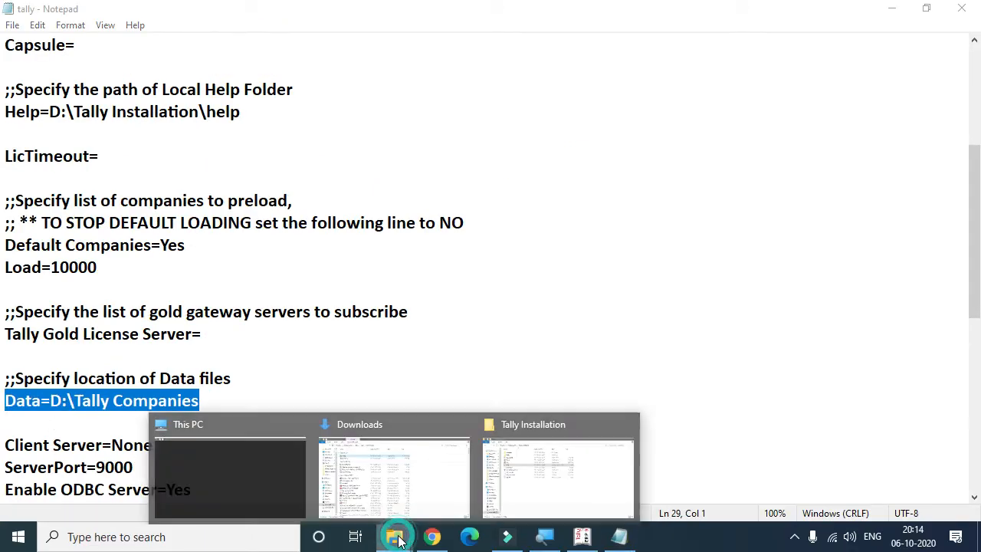
pyautogui.click(517, 480)
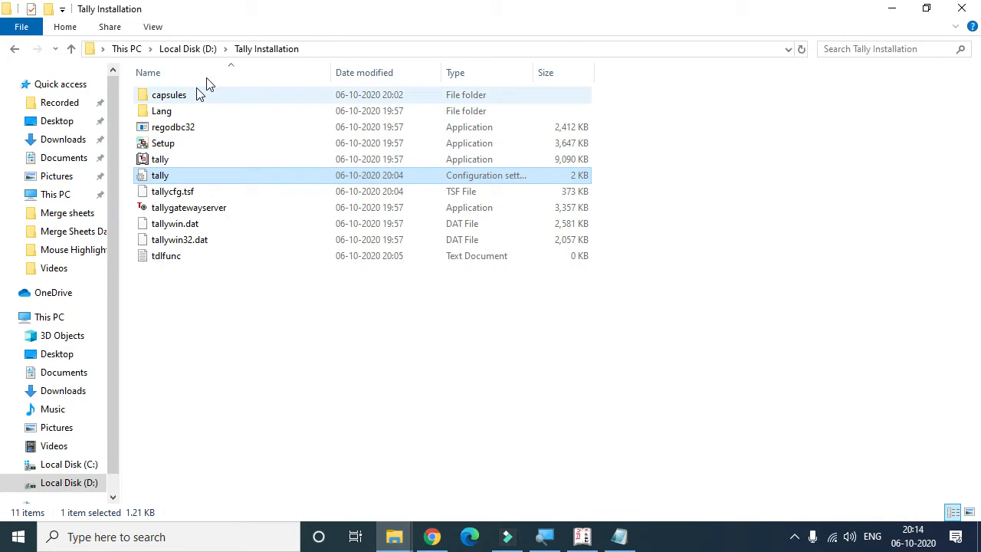
pyautogui.click(201, 49)
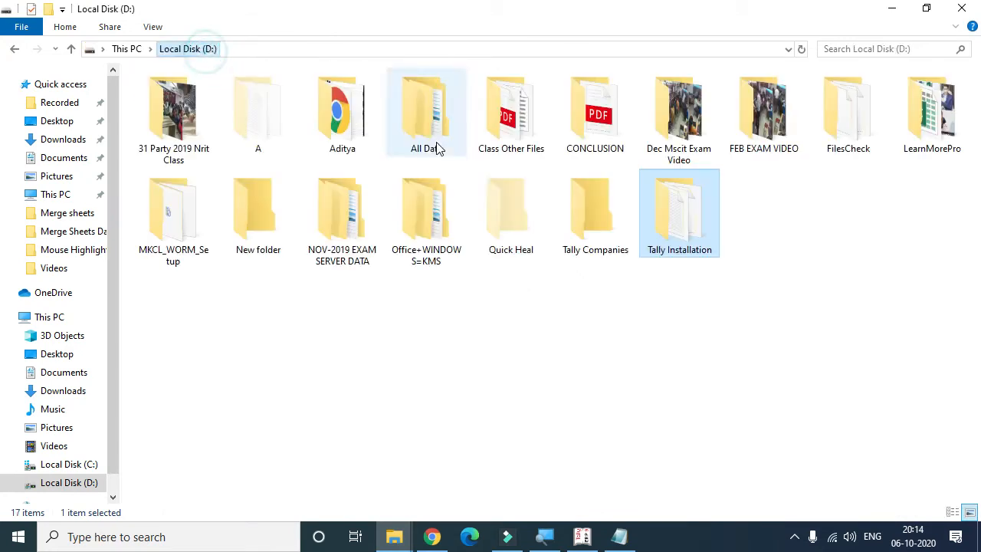
pyautogui.doubleClick(603, 222)
pyautogui.click(322, 46)
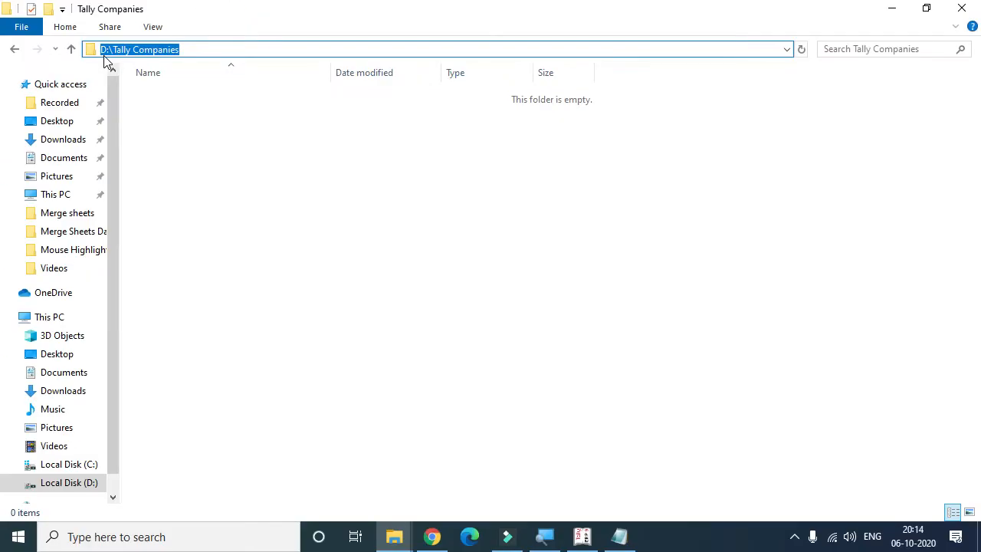
# Step: Select the D:\Tally Companies path value in the configuration file, then close Notepad
pyautogui.hotkey('alt', 'Tab')
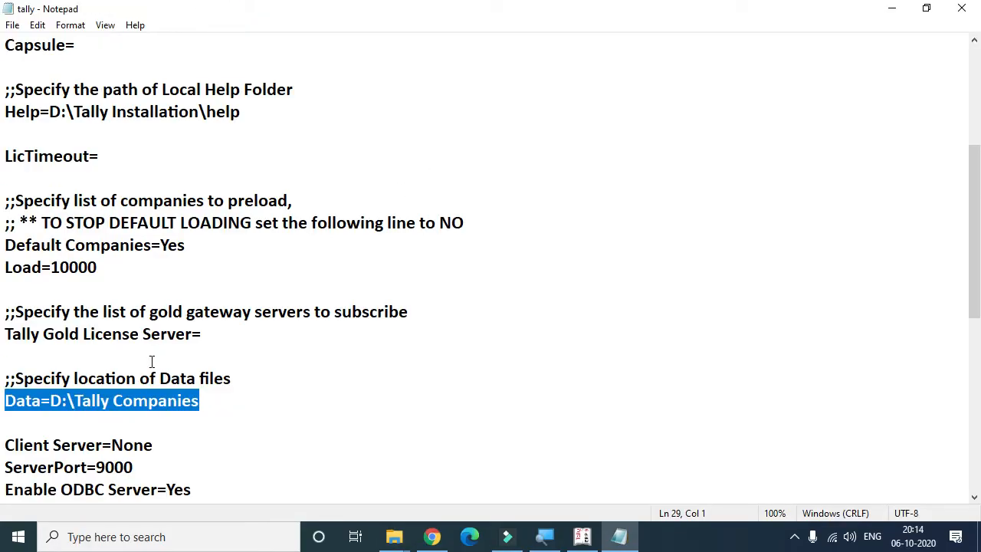
pyautogui.click(83, 400)
pyautogui.moveTo(50, 400); pyautogui.dragTo(219, 400)
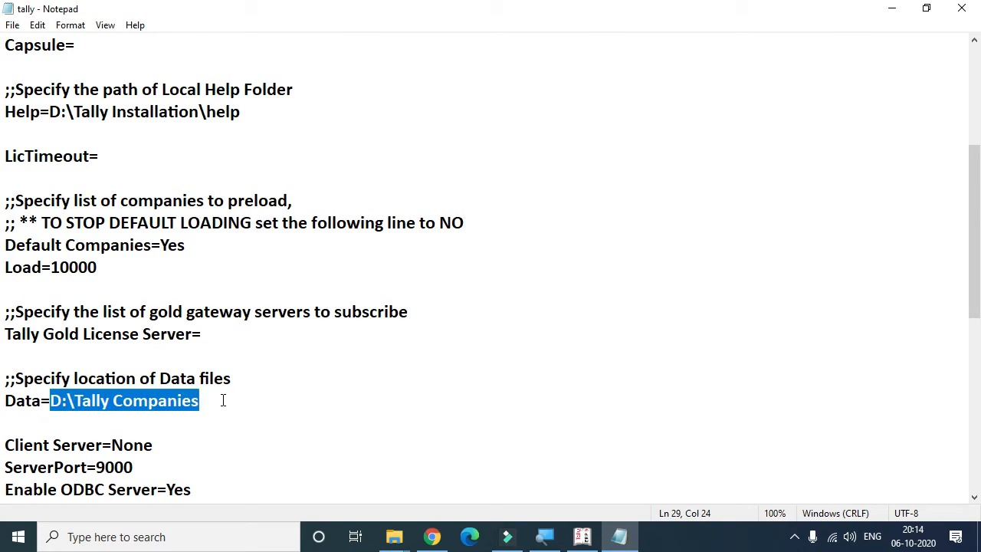
pyautogui.click(968, 10)
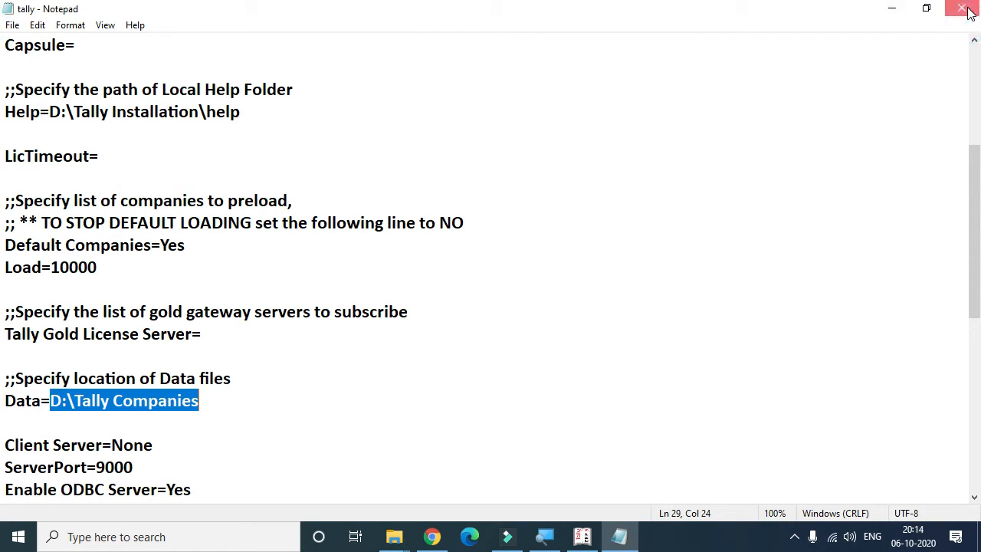
# Step: Switch to Tally and return to the company Directory field to check its D:\Tally Companies path
pyautogui.click(584, 538)
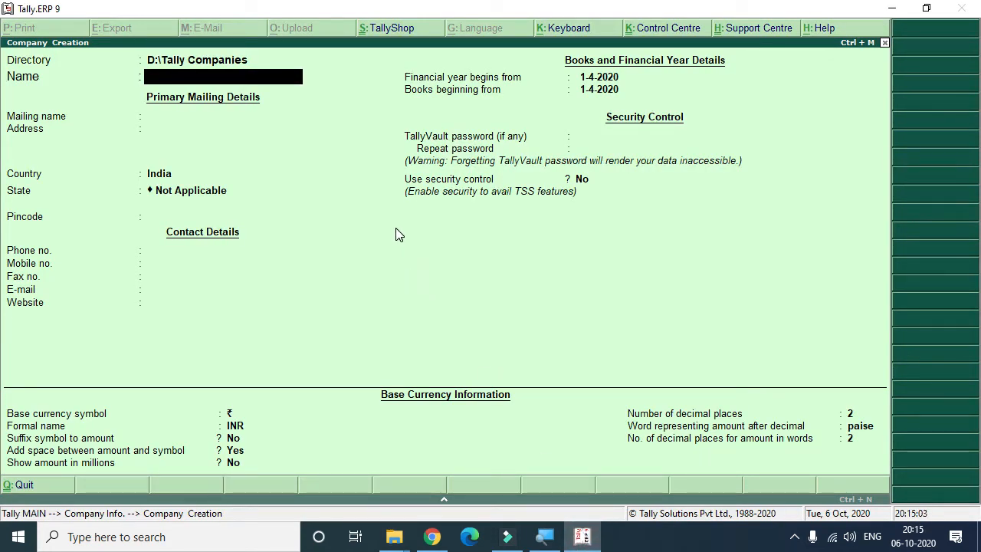
pyautogui.press('BackSpace')
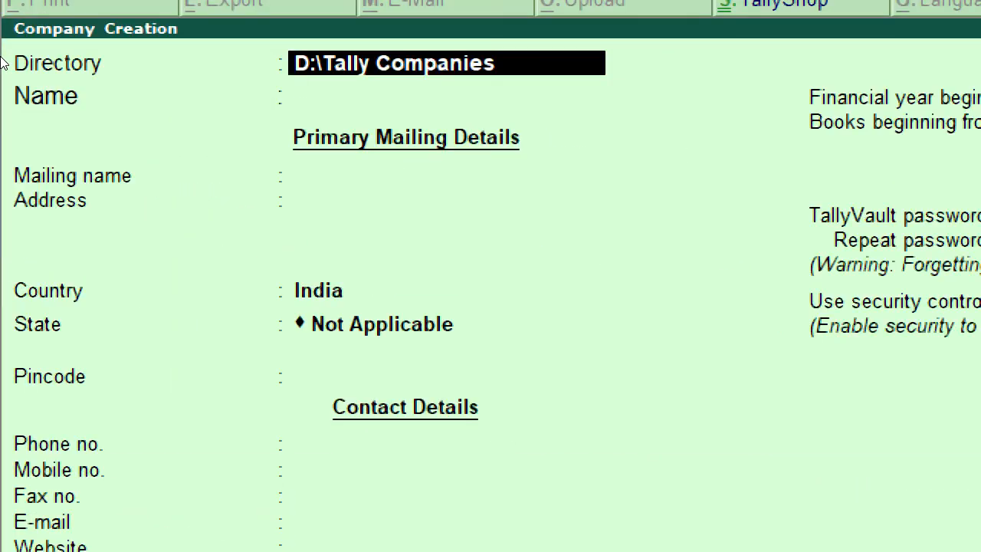
pyautogui.press('Return')
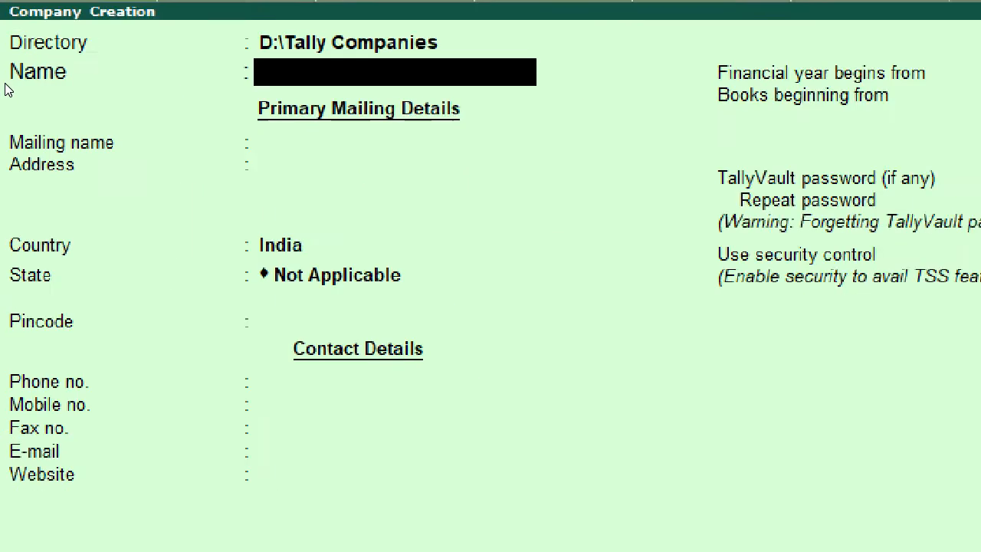
# Step: Enter Learn More Pro as the company name and accept it as the mailing name
pyautogui.write('Learn More Pro')
pyautogui.press('Return')
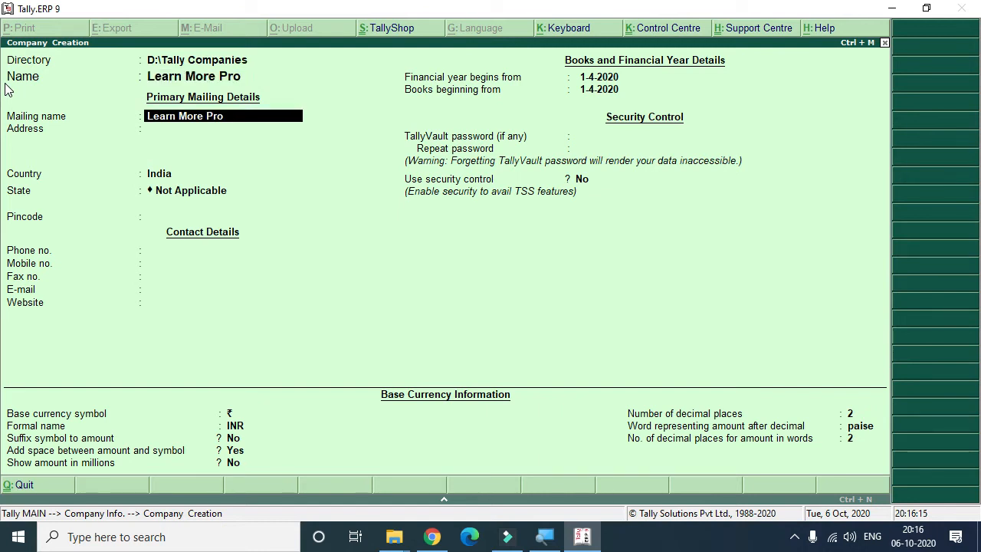
pyautogui.press('Return')
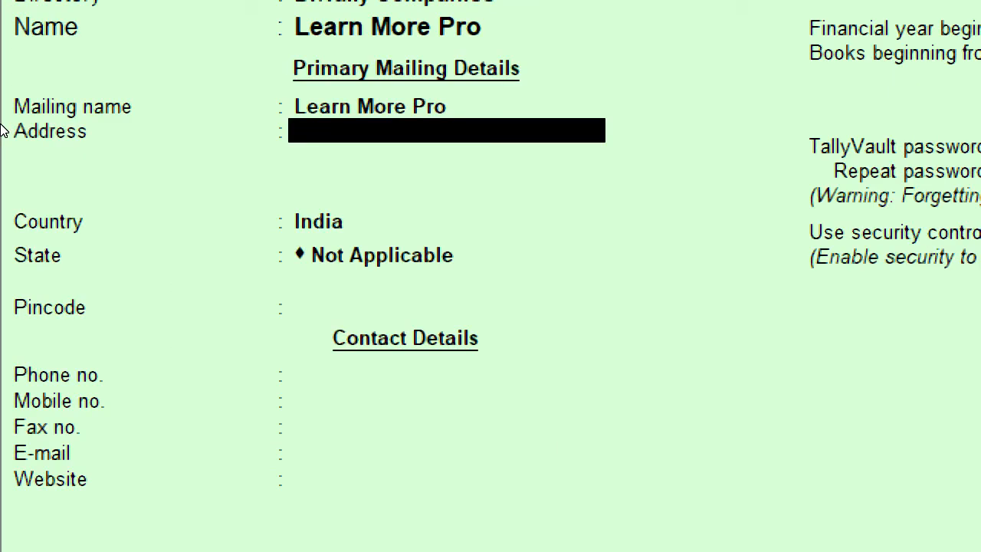
pyautogui.press('BackSpace')
pyautogui.press('BackSpace')
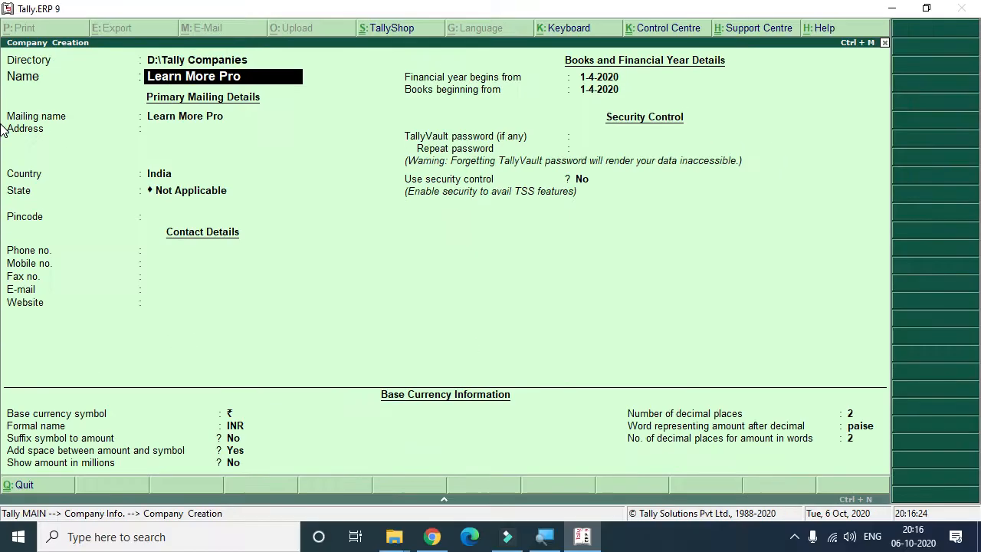
pyautogui.press('Return')
pyautogui.press('Return')
pyautogui.press('BackSpace')
pyautogui.press('BackSpace')
pyautogui.press('Return')
pyautogui.press('Return')
pyautogui.press('Return')
pyautogui.press('BackSpace')
pyautogui.press('BackSpace')
pyautogui.press('BackSpace')
pyautogui.press('BackSpace')
pyautogui.press('Return')
pyautogui.press('Return')
pyautogui.press('Return')
pyautogui.press('BackSpace')
pyautogui.press('BackSpace')
pyautogui.press('BackSpace')
pyautogui.press('Return')
pyautogui.press('Return')
pyautogui.press('Return')
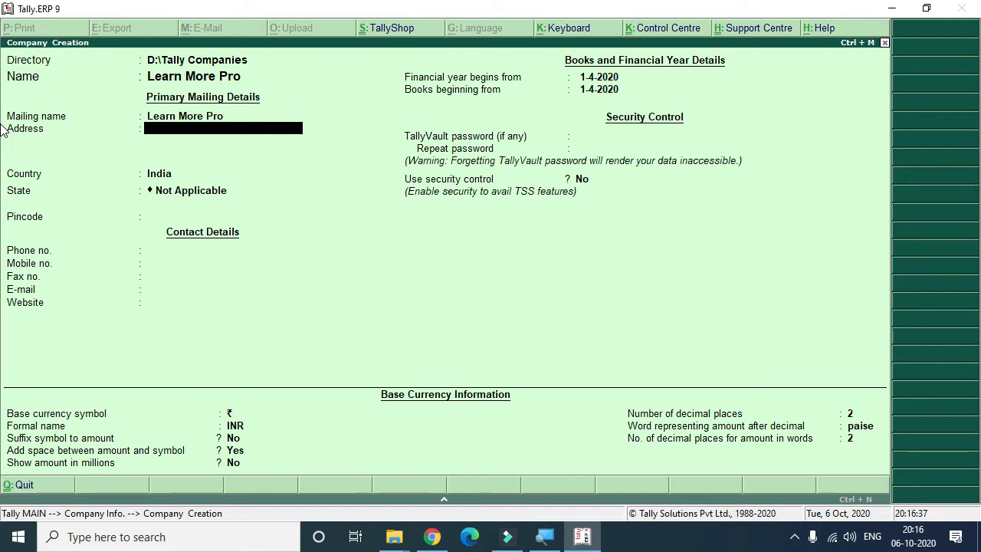
# Step: Enter the address lines Ghatkopar (West) and Mumbai -400086
pyautogui.write('Ghatkopar (West)')
pyautogui.press('Return')
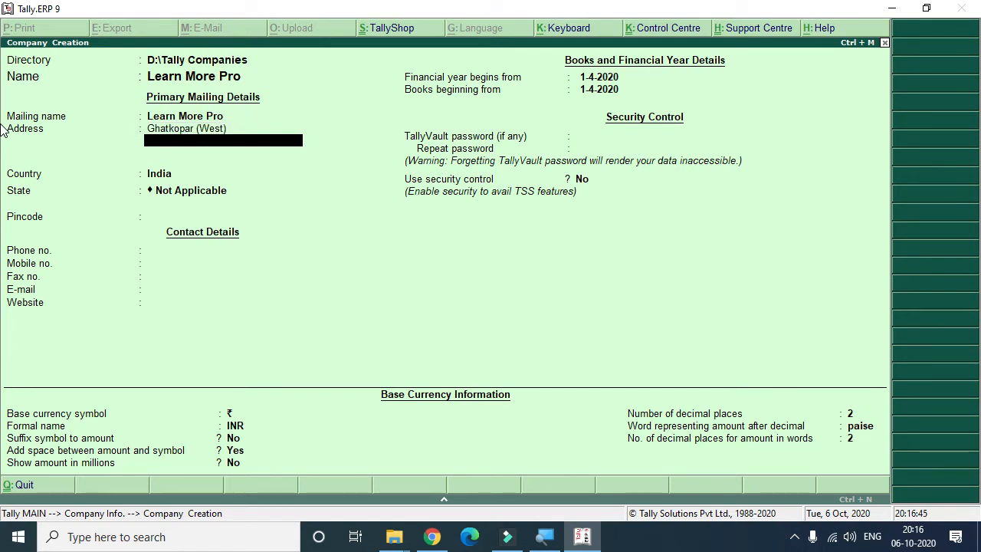
pyautogui.write('Mumbai -400086')
pyautogui.press('Return')
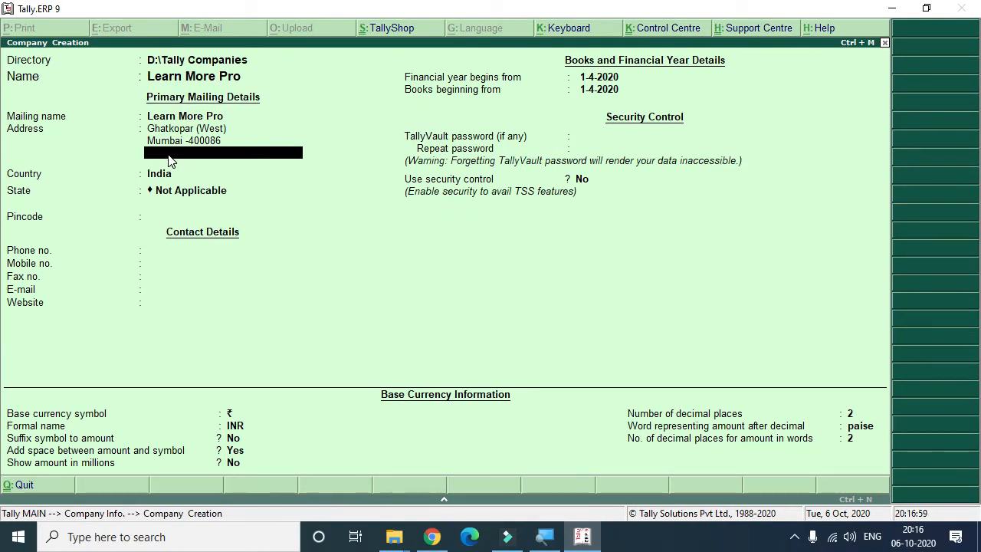
pyautogui.press('Return')
pyautogui.press('BackSpace')
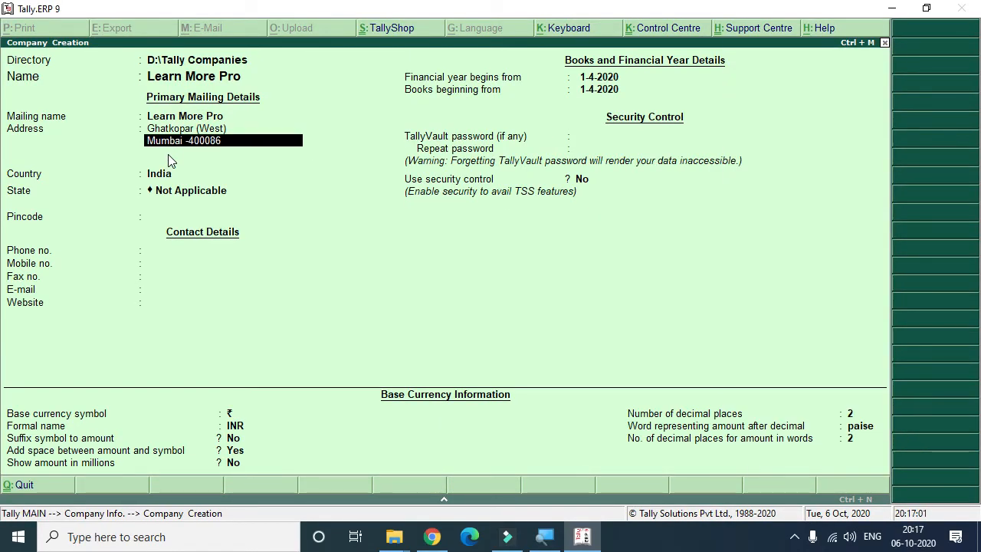
pyautogui.press('Return')
pyautogui.write('Dsfds')
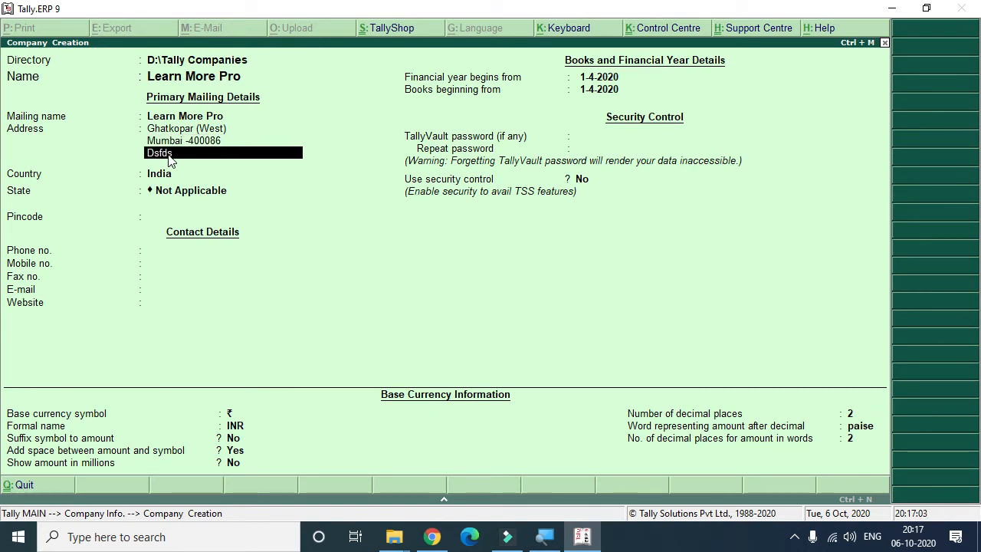
pyautogui.press('Return')
pyautogui.press('BackSpace')
pyautogui.press('BackSpace')
pyautogui.press('BackSpace')
pyautogui.press('BackSpace')
pyautogui.press('BackSpace')
pyautogui.press('BackSpace')
# Step: Select Bangladesh as the company's country from the country list
pyautogui.press('Return')
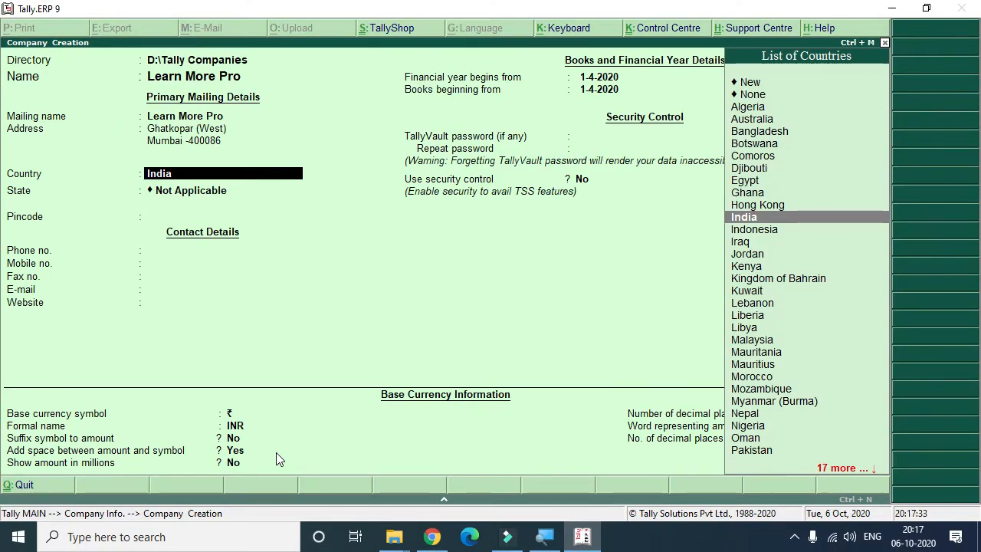
pyautogui.click(774, 132)
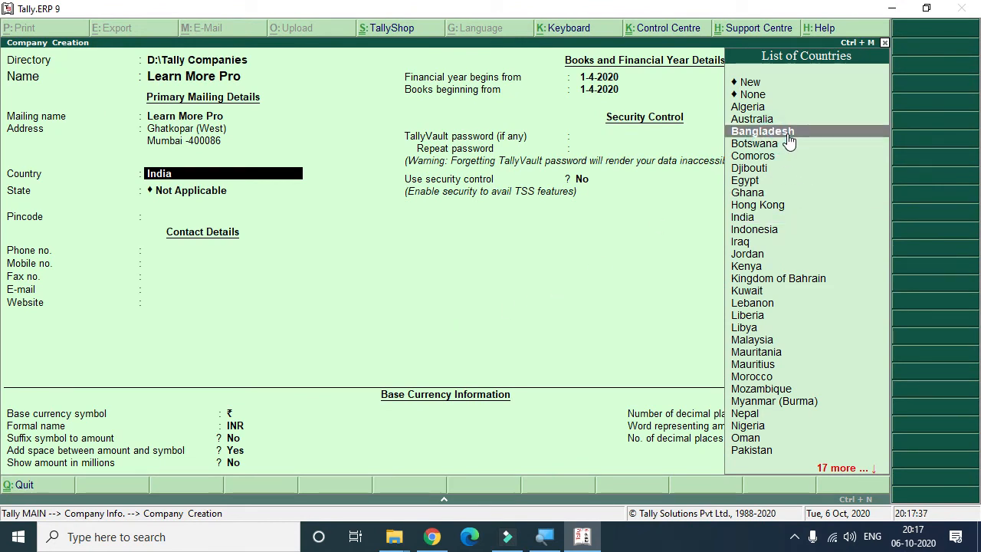
pyautogui.click(787, 134)
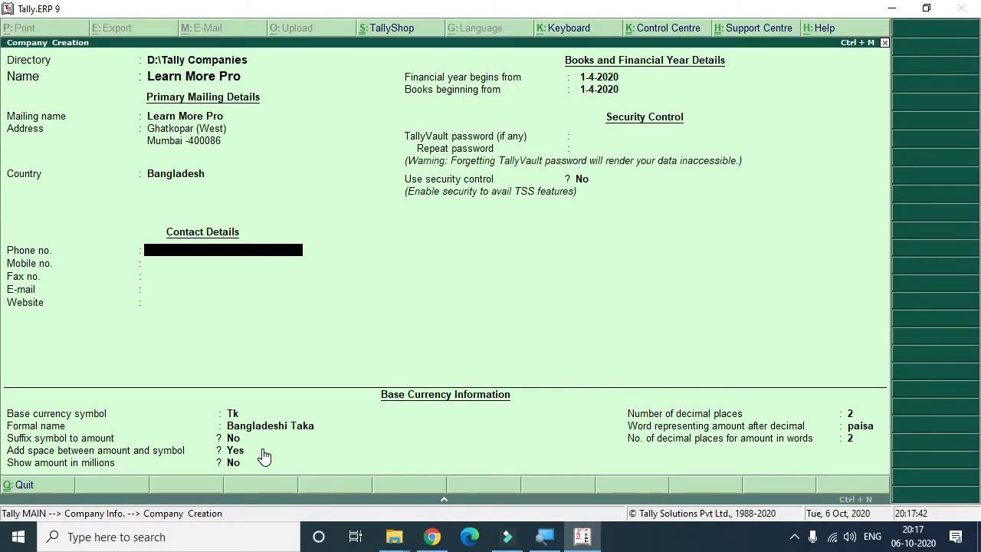
# Step: Change the country back to India
pyautogui.press('BackSpace')
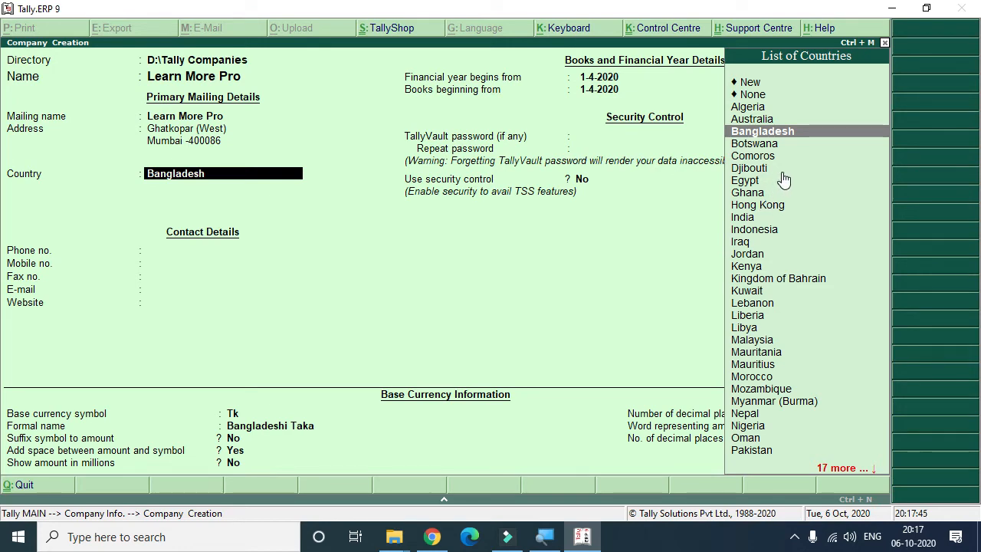
pyautogui.click(748, 217)
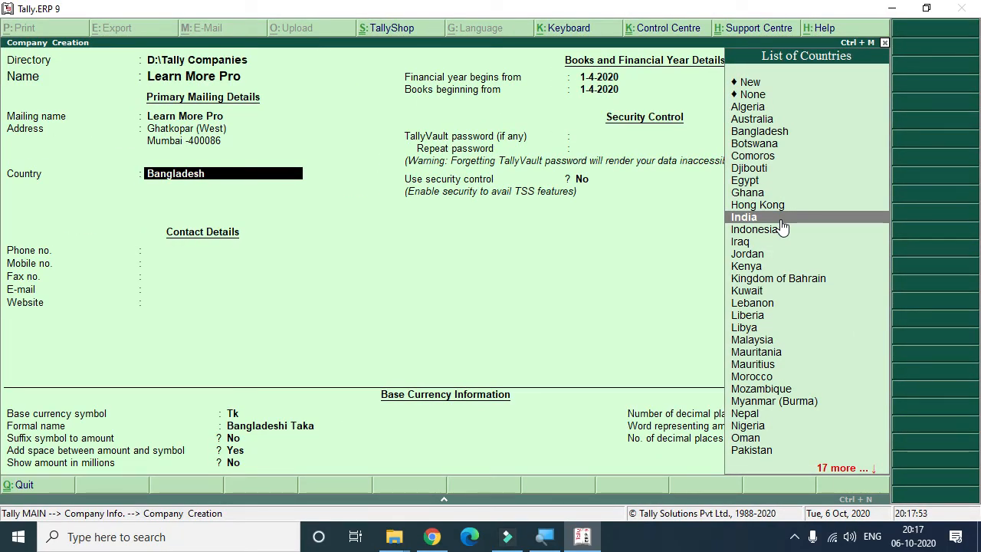
pyautogui.click(782, 222)
pyautogui.press('BackSpace')
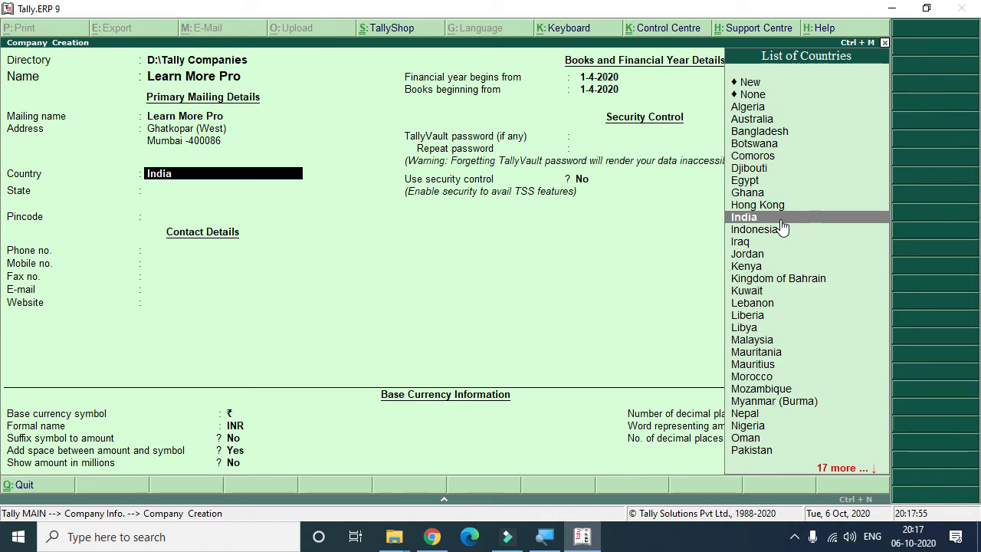
pyautogui.click(781, 220)
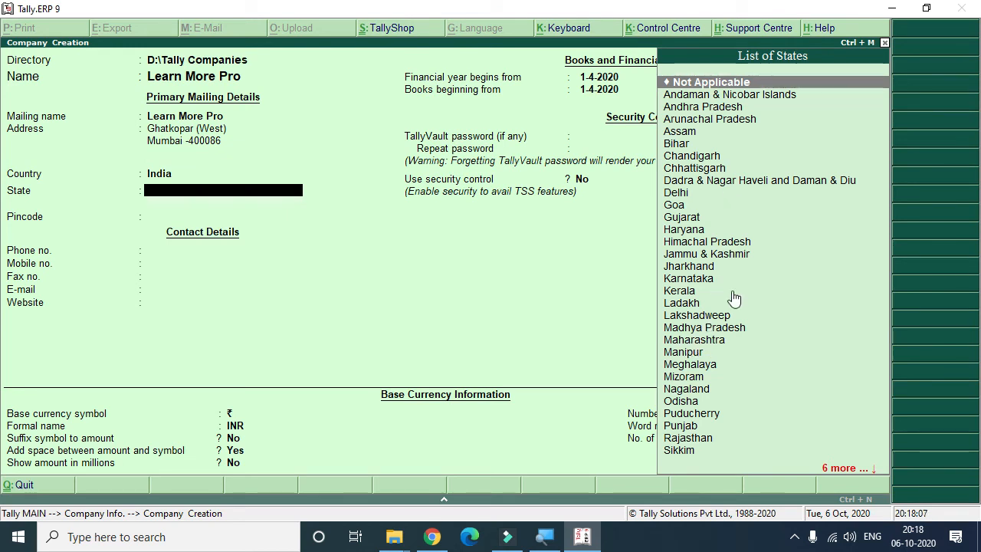
# Step: Search the state list and set the state to Maharashtra
pyautogui.write('Mah')
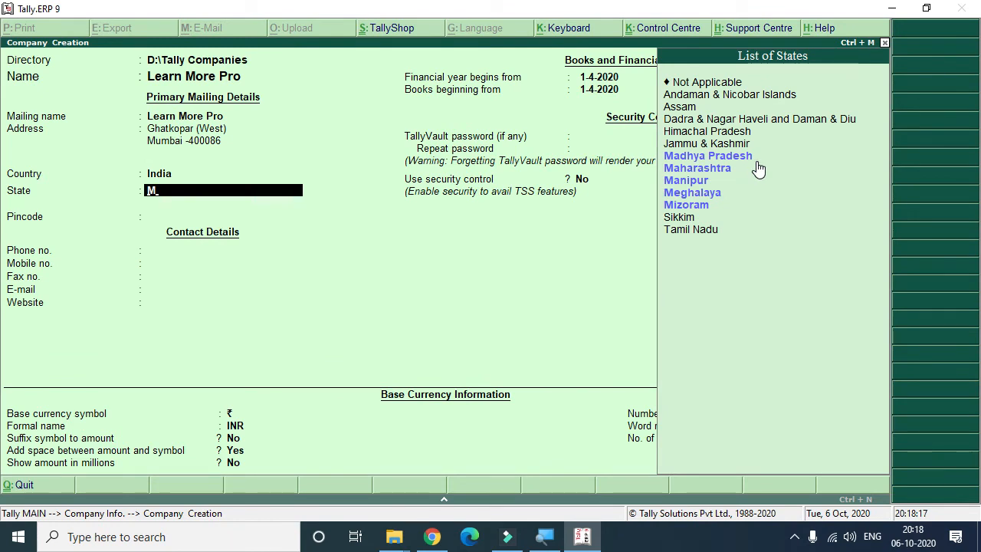
pyautogui.press('BackSpace')
pyautogui.write('Mah')
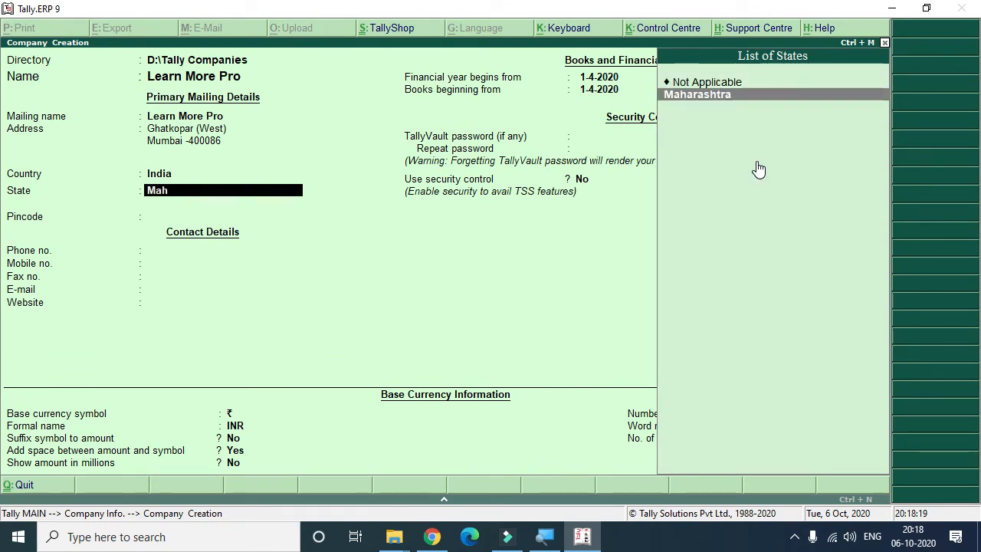
pyautogui.press('BackSpace')
pyautogui.press('BackSpace')
pyautogui.press('BackSpace')
pyautogui.write('ma')
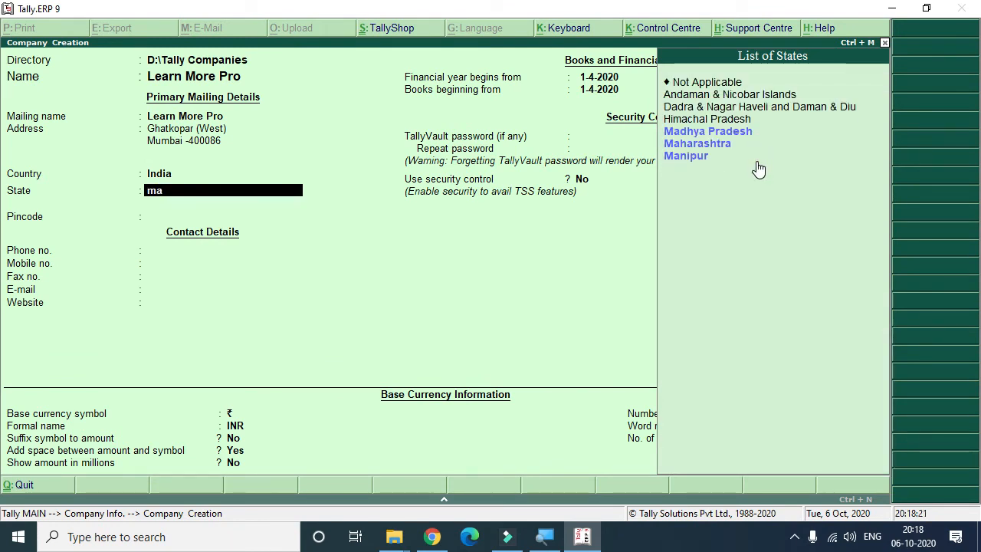
pyautogui.write('d')
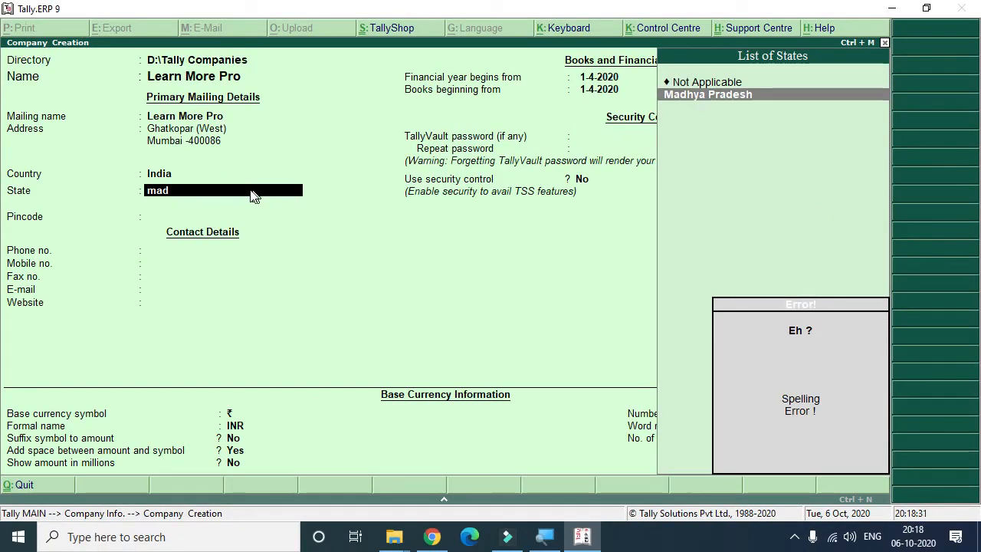
pyautogui.press('BackSpace')
pyautogui.press('BackSpace')
pyautogui.press('BackSpace')
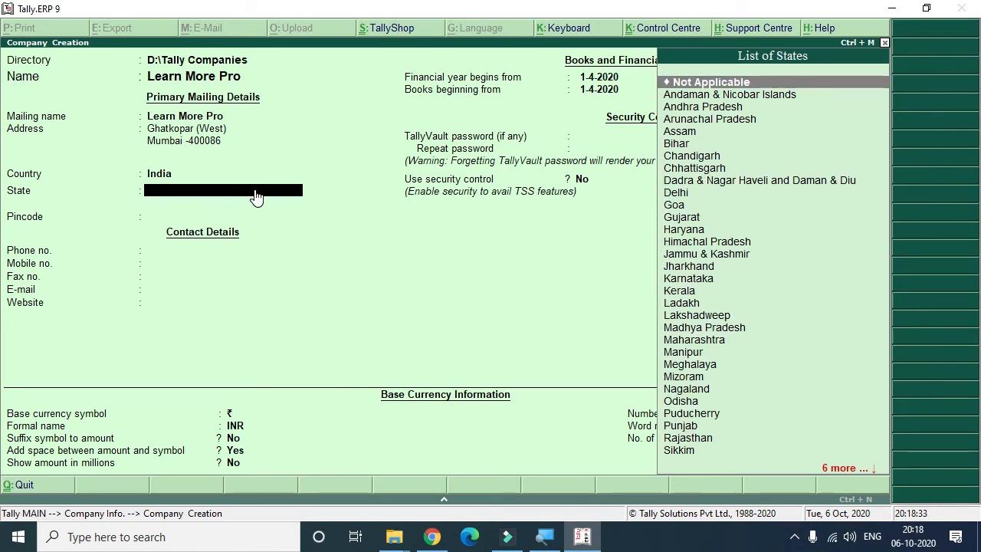
pyautogui.write('m')
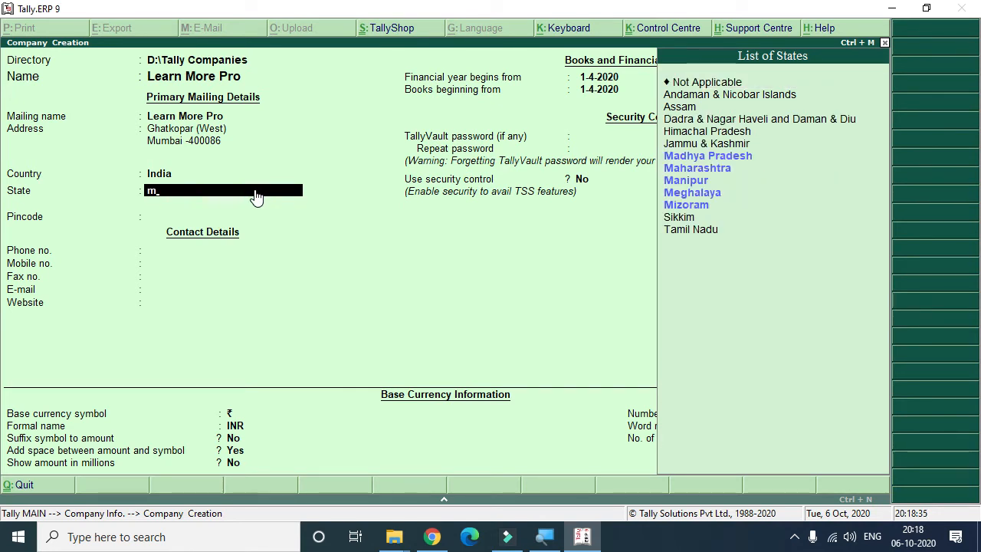
pyautogui.write('ah')
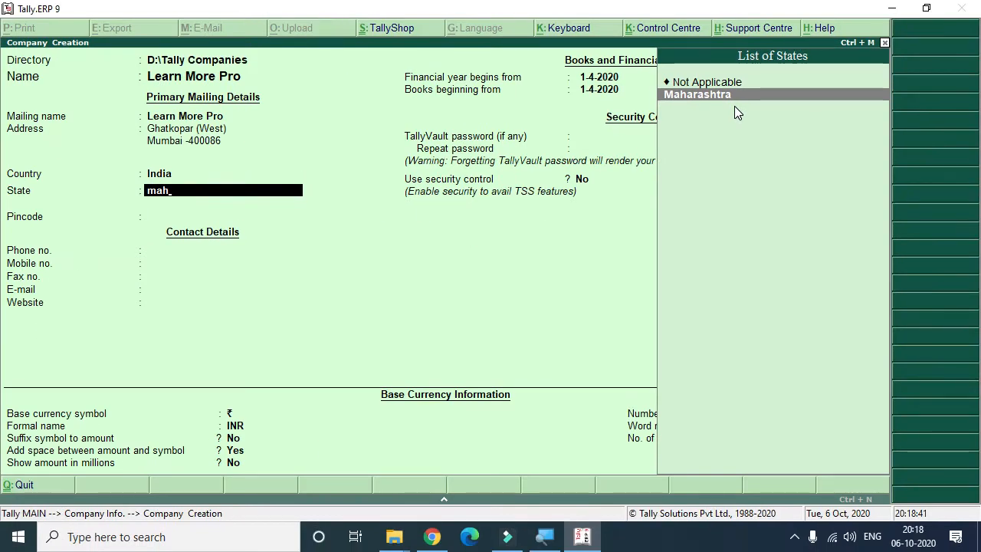
pyautogui.press('Return')
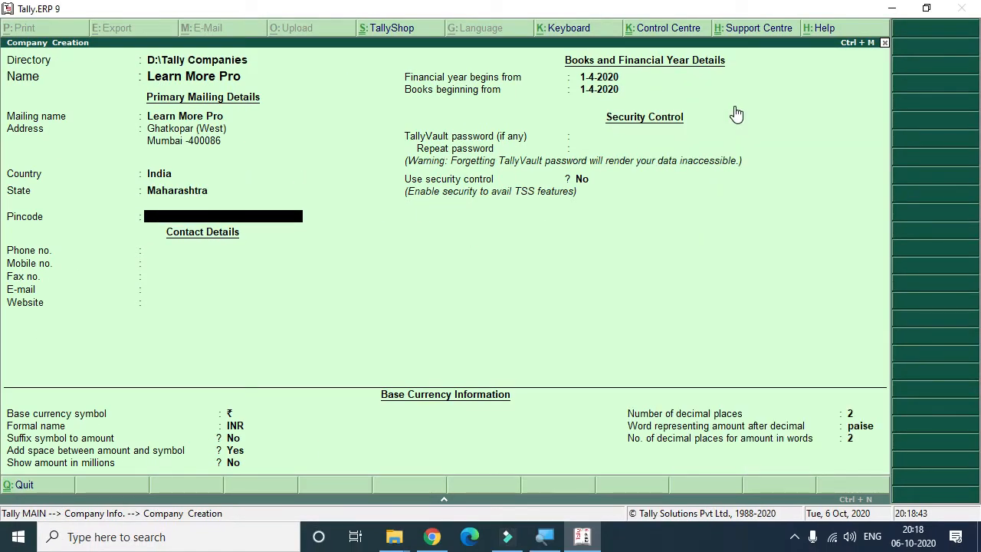
# Step: Edit the second address line to read just Mumbai, removing the pincode from it
pyautogui.press('BackSpace')
pyautogui.press('BackSpace')
pyautogui.press('BackSpace')
pyautogui.press('BackSpace')
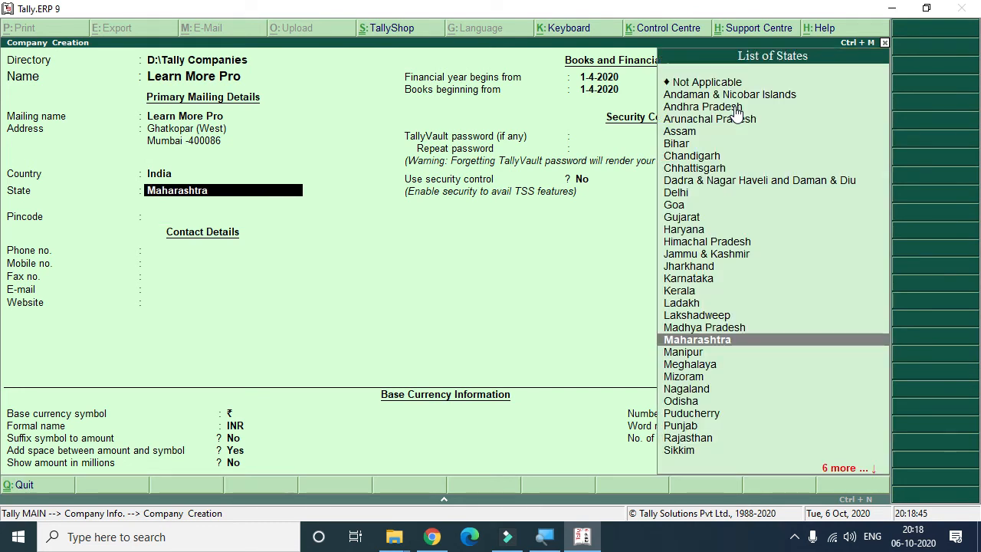
pyautogui.press('BackSpace')
pyautogui.press('BackSpace')
pyautogui.press('BackSpace')
pyautogui.press('BackSpace')
pyautogui.press('BackSpace')
pyautogui.press('BackSpace')
pyautogui.press('BackSpace')
pyautogui.press('BackSpace')
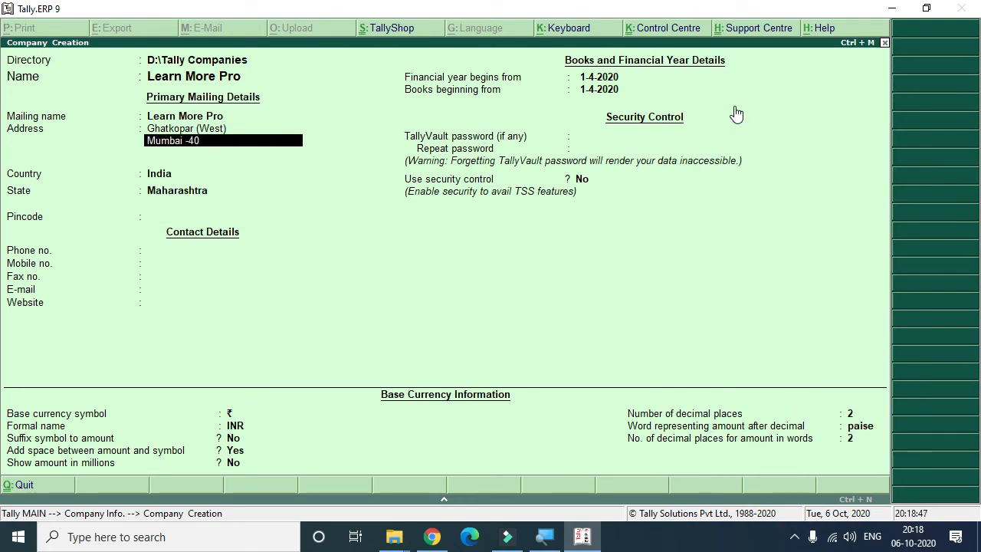
pyautogui.press('Return')
pyautogui.press('Return')
pyautogui.press('Return')
pyautogui.press('Return')
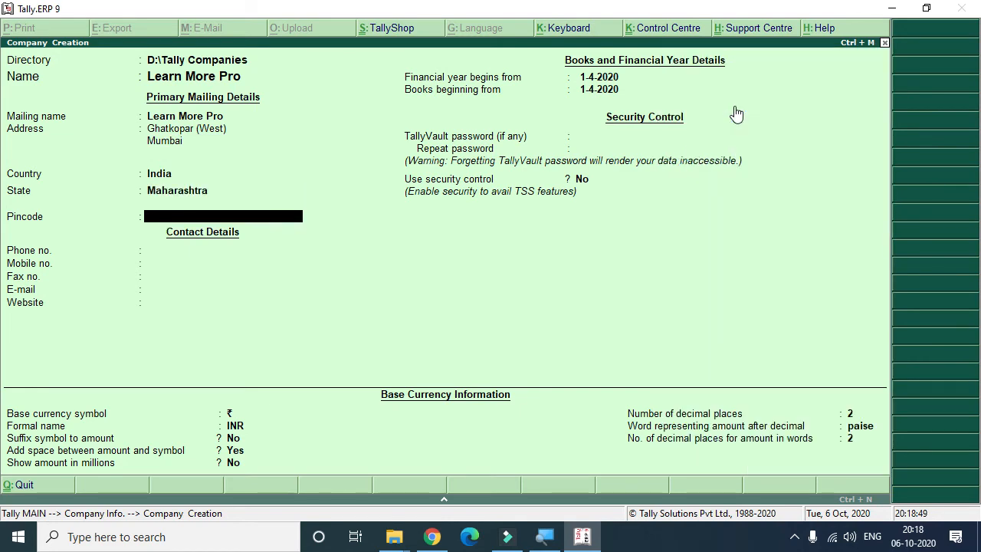
# Step: Enter 400086 as the pincode and move past the phone and mobile fields
pyautogui.write('400086')
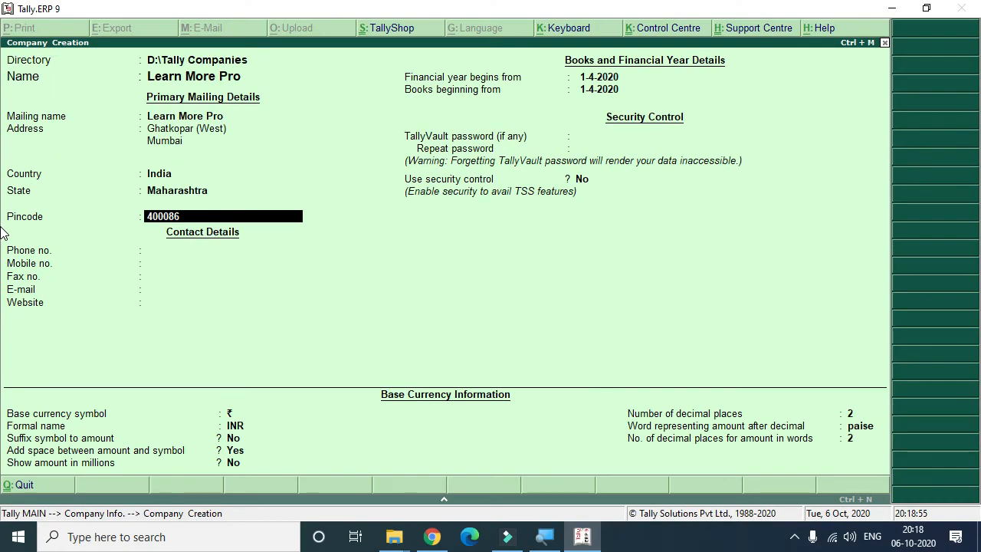
pyautogui.press('Return')
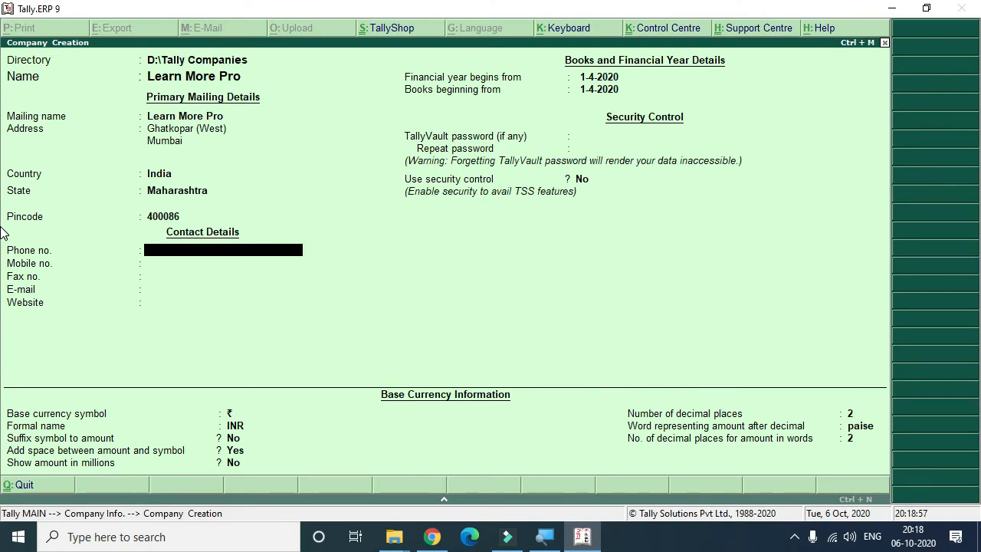
pyautogui.press('Return')
# Step: Return to the phone number field and enter the company's landline phone number
pyautogui.press('Return')
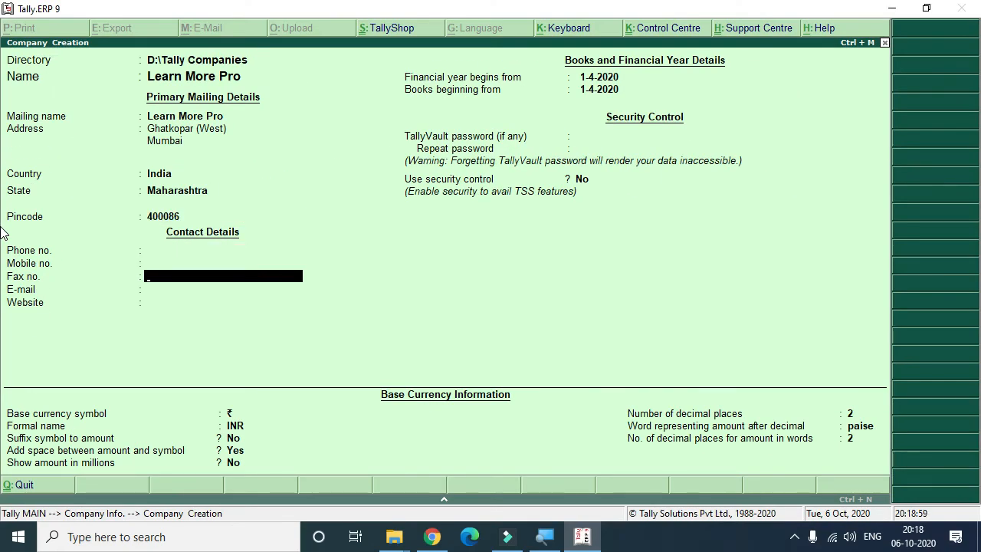
pyautogui.press('Return')
pyautogui.press('Return')
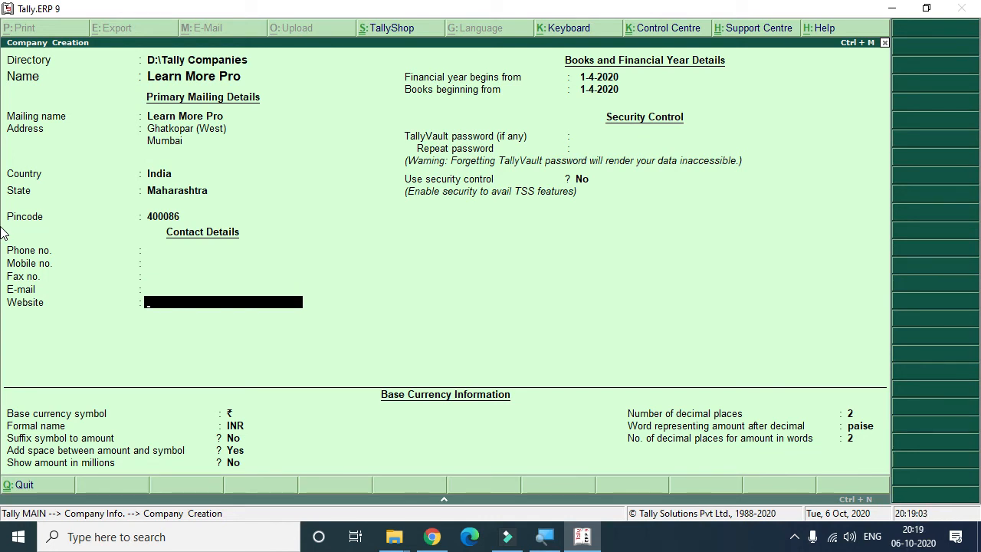
pyautogui.press('Up')
pyautogui.press('Up')
pyautogui.press('Up')
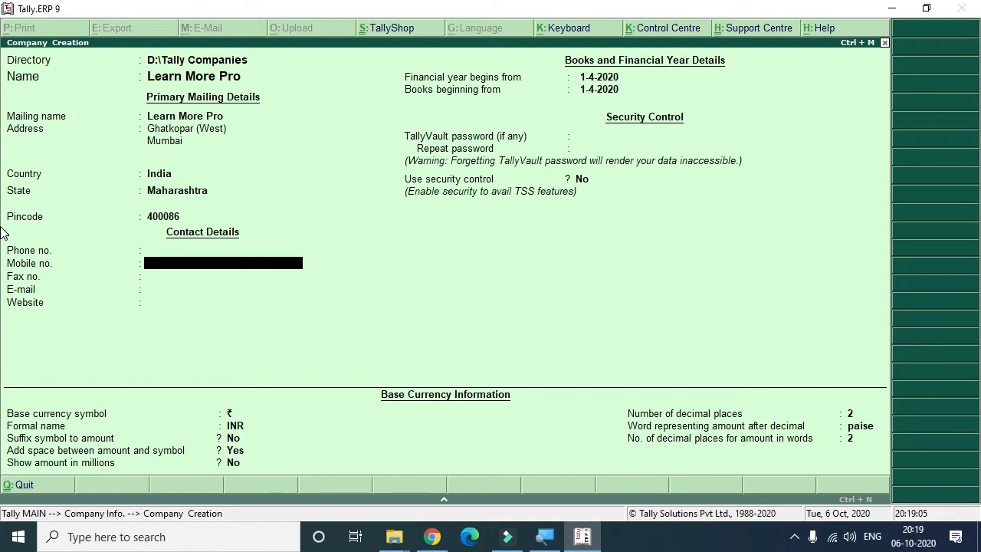
pyautogui.press('Up')
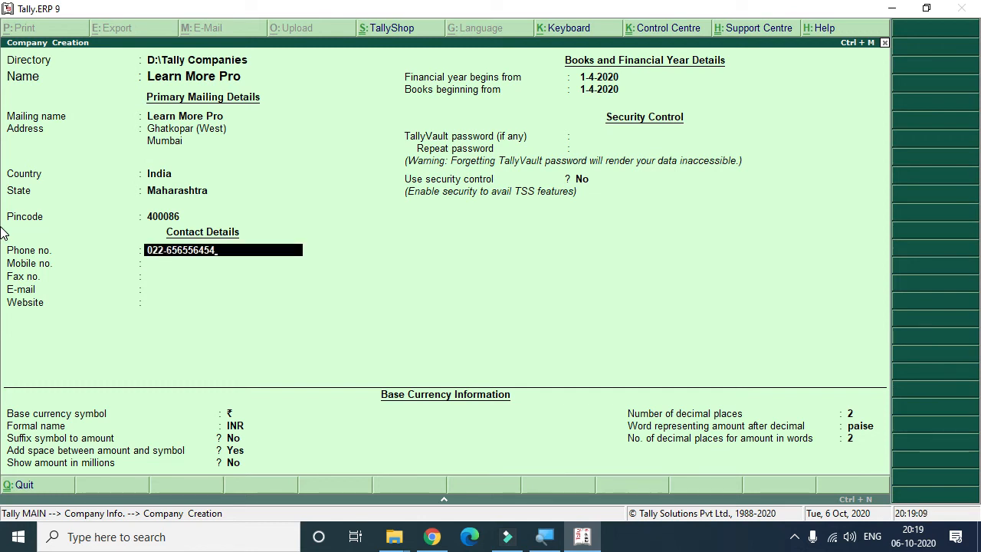
# Step: Enter the company's mobile number and move on past the fax and e-mail fields to the website
pyautogui.press('Return')
pyautogui.press('Return')
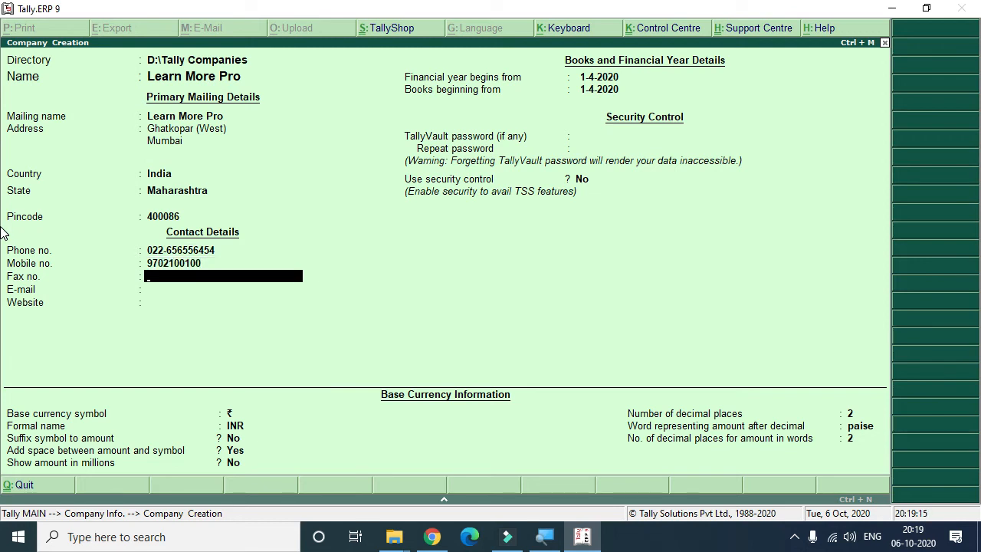
pyautogui.press('Return')
pyautogui.press('Return')
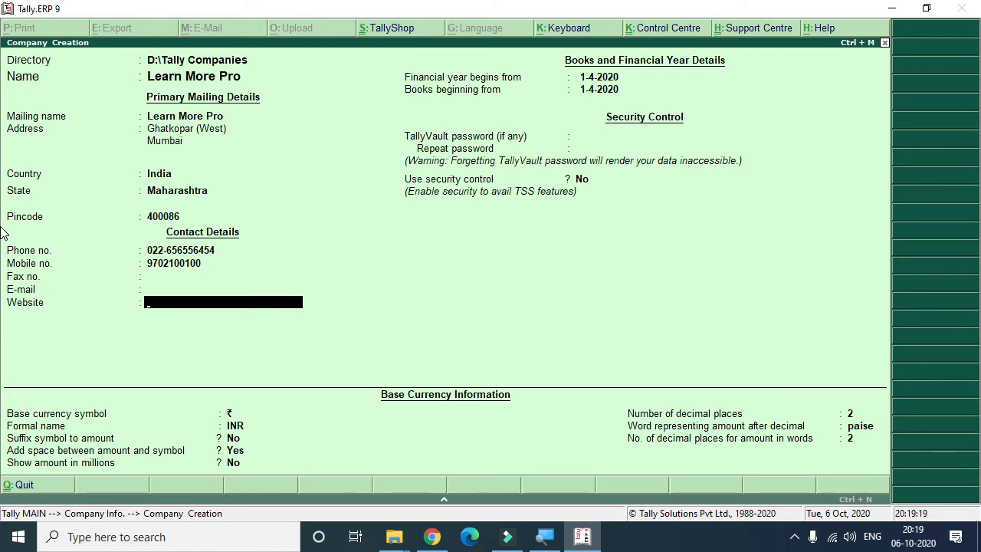
pyautogui.write('www.learnmorepro.com')
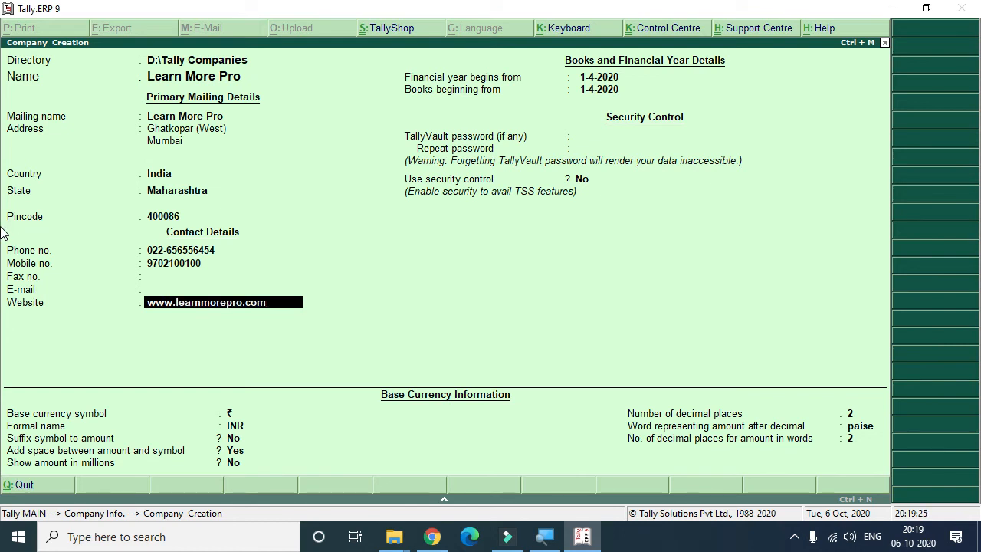
pyautogui.press('Return')
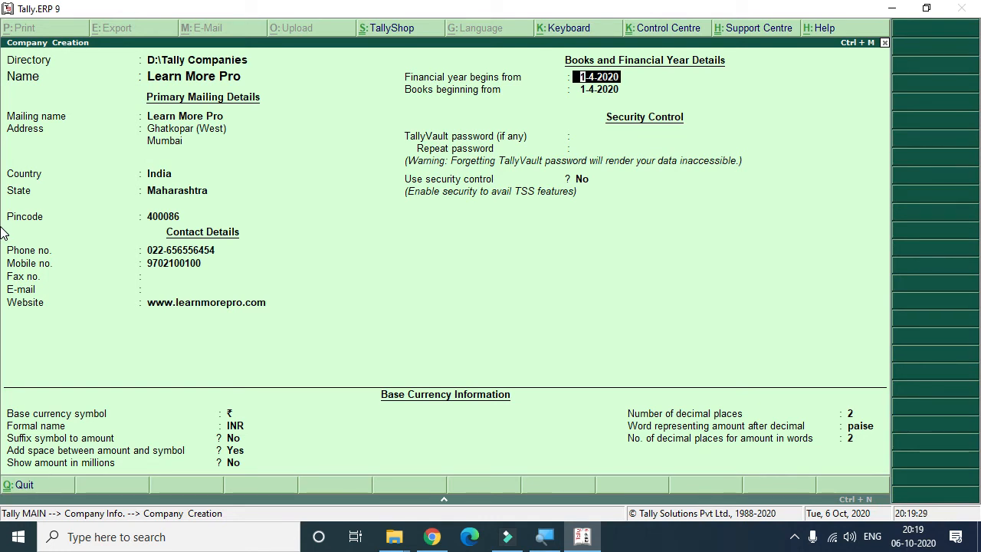
# Step: Go back to the E-mail field and enter the company's e-mail address
pyautogui.press('BackSpace')
pyautogui.press('BackSpace')
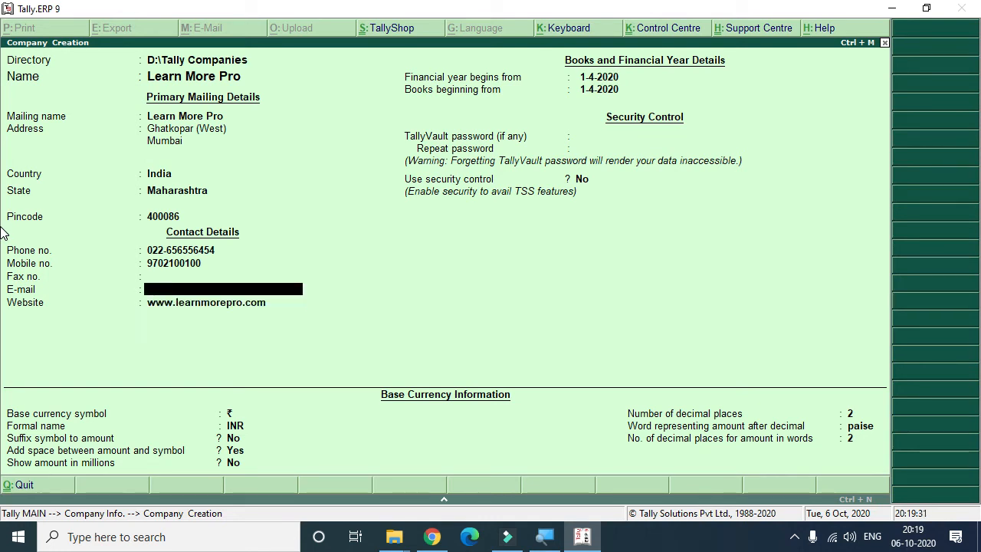
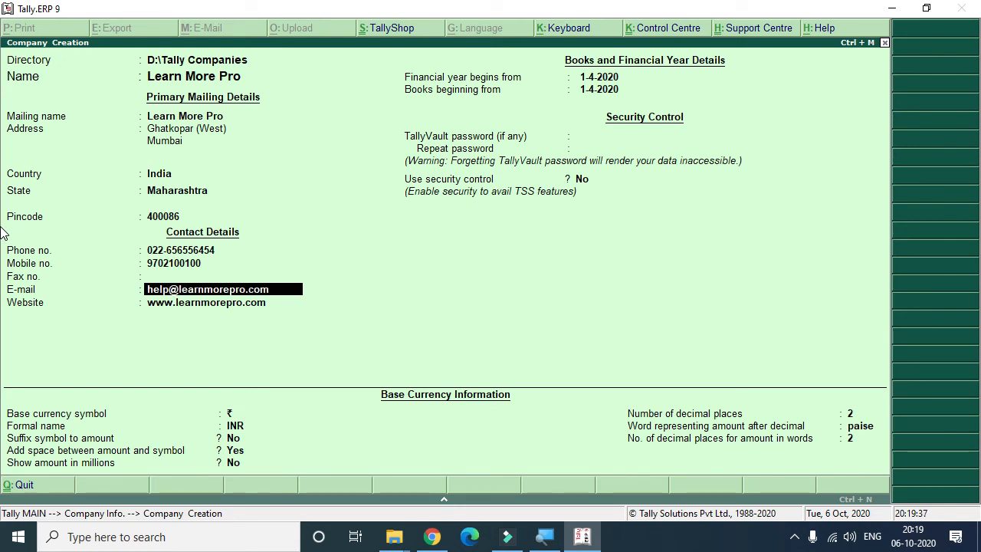
pyautogui.press('Return')
pyautogui.press('Return')
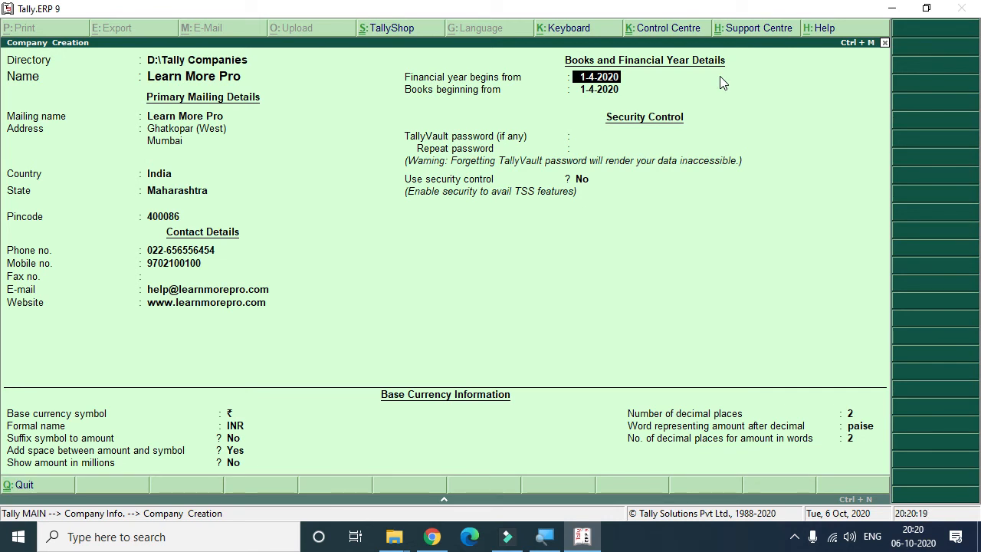
# Step: Accept the 1-4-2020 financial year and books beginning dates, leaving the TallyVault password blank and security control off
pyautogui.press('Return')
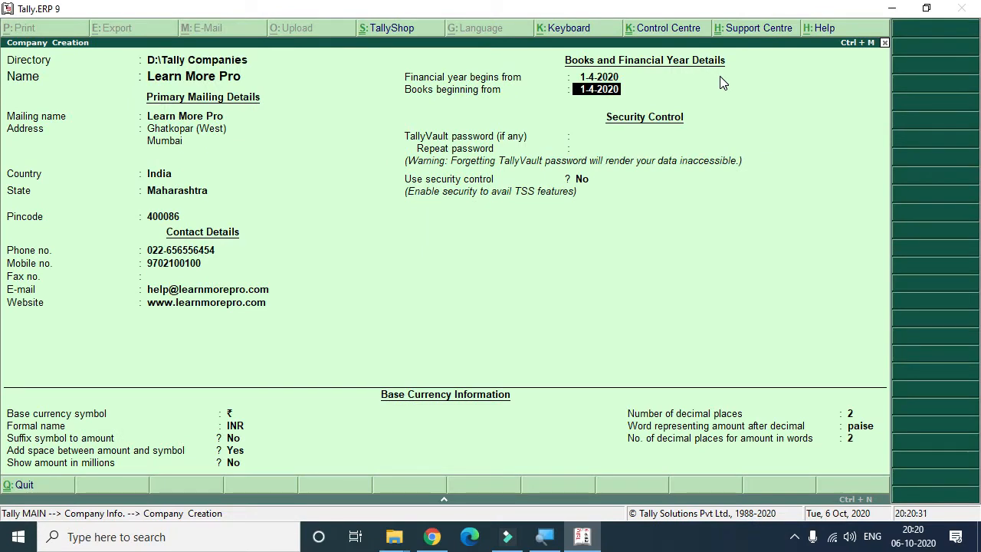
pyautogui.press('Return')
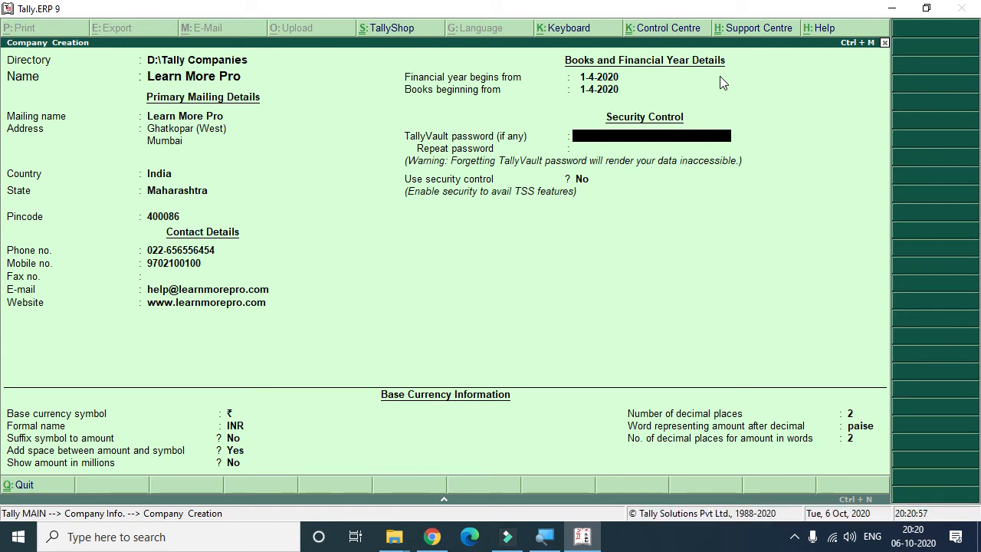
pyautogui.press('Return')
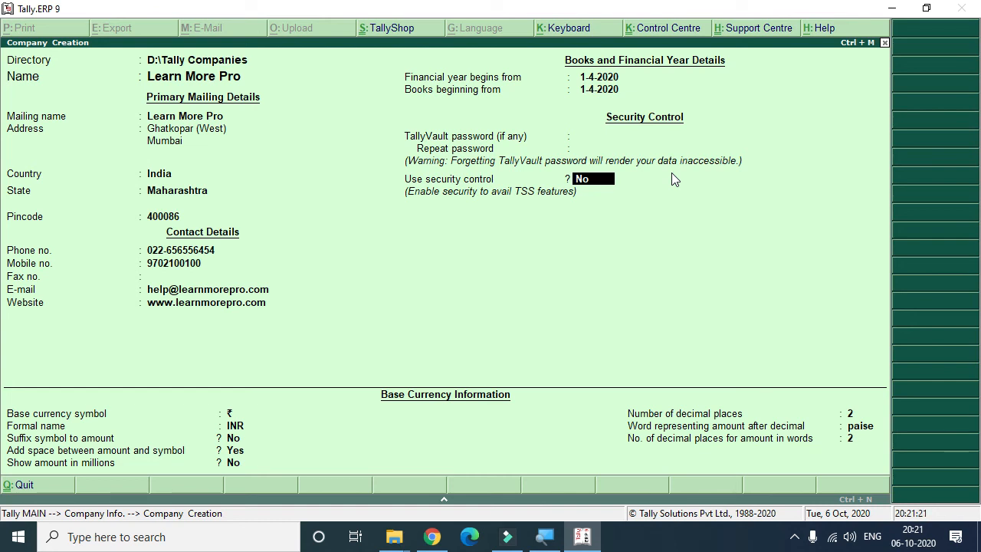
pyautogui.press('Return')
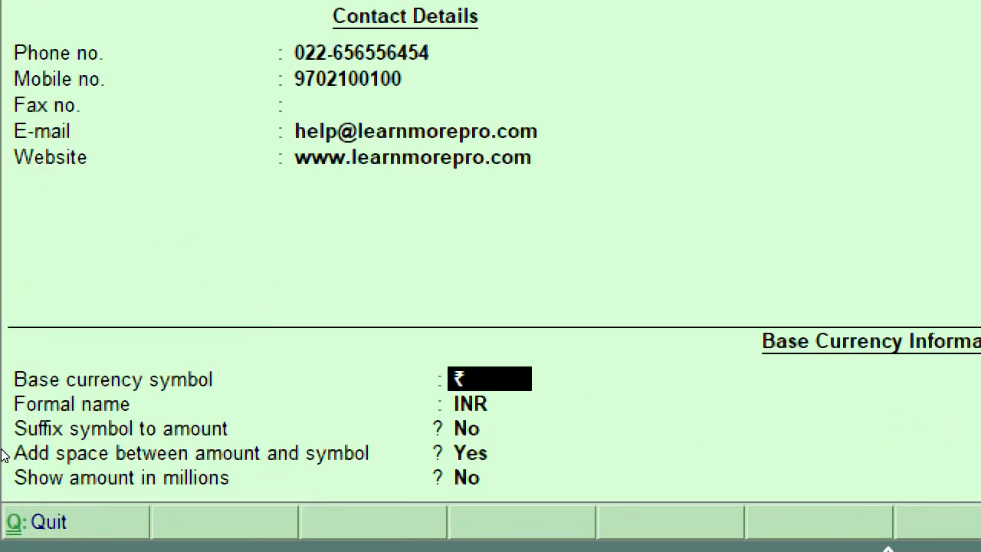
# Step: Accept the ₹ symbol and INR formal name, and set the suffix symbol to amount option to No
pyautogui.press('Return')
pyautogui.press('Return')
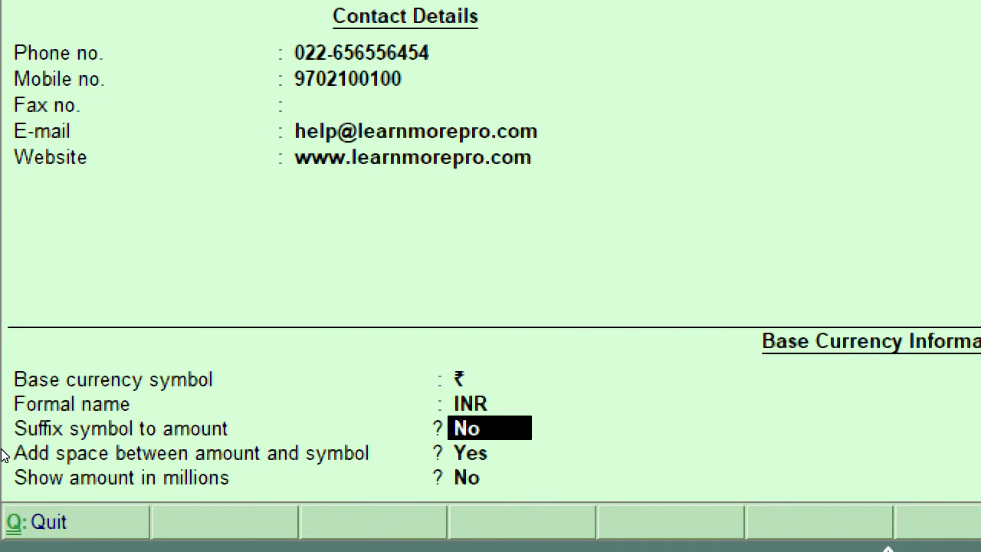
pyautogui.write('yes')
pyautogui.press('BackSpace')
pyautogui.press('BackSpace')
pyautogui.press('BackSpace')
pyautogui.write('no')
pyautogui.press('Return')
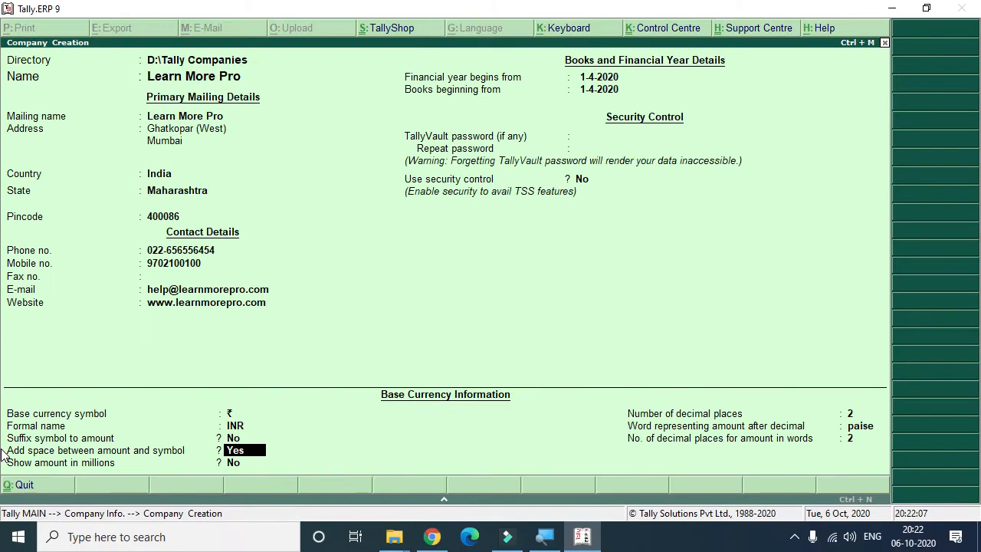
# Step: Accept the remaining base currency settings and confirm saving the new company
pyautogui.press('Return')
pyautogui.press('Return')
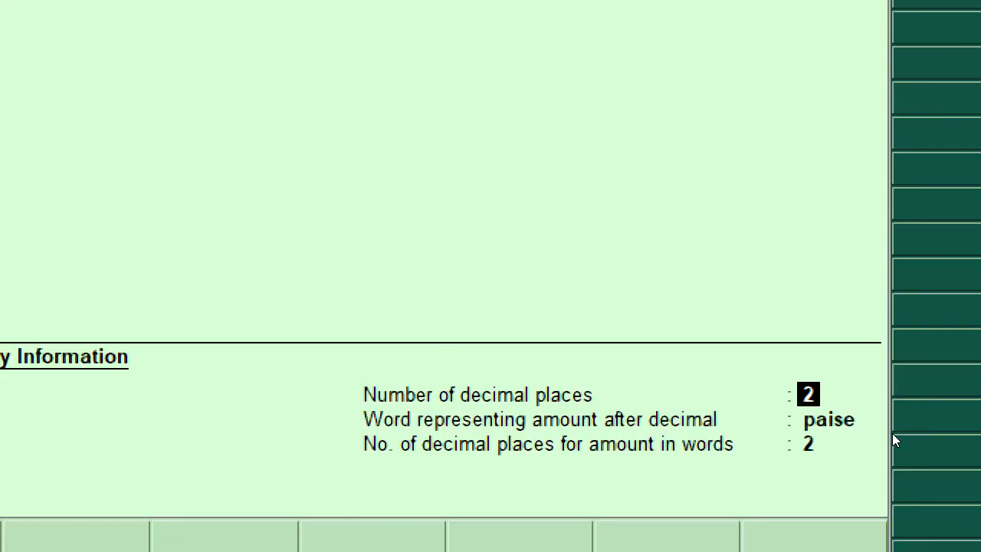
pyautogui.press('Return')
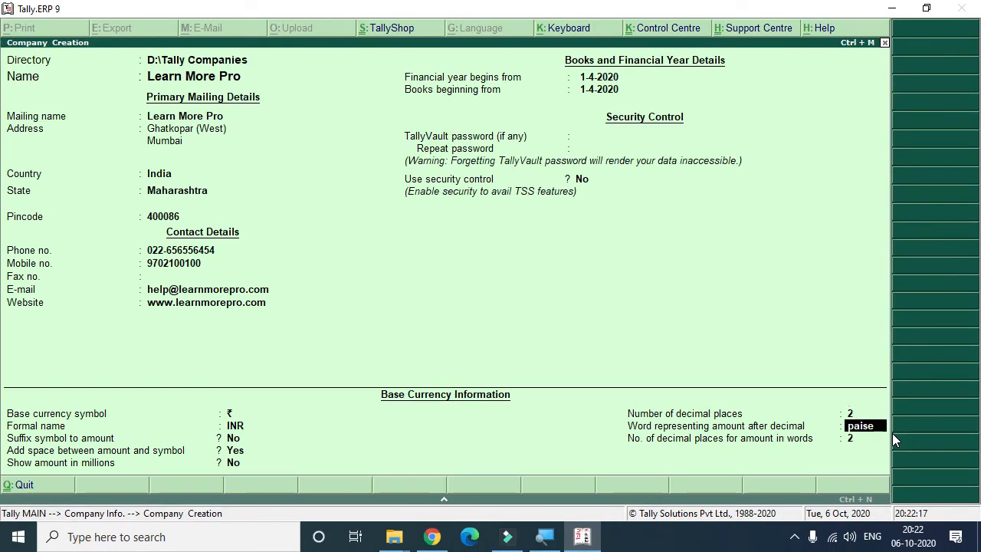
pyautogui.press('Return')
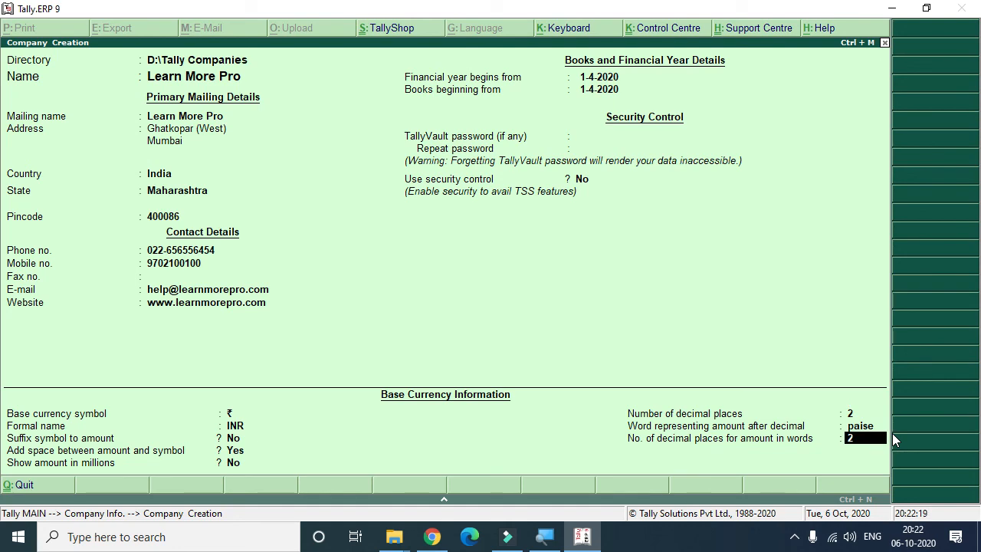
pyautogui.press('Return')
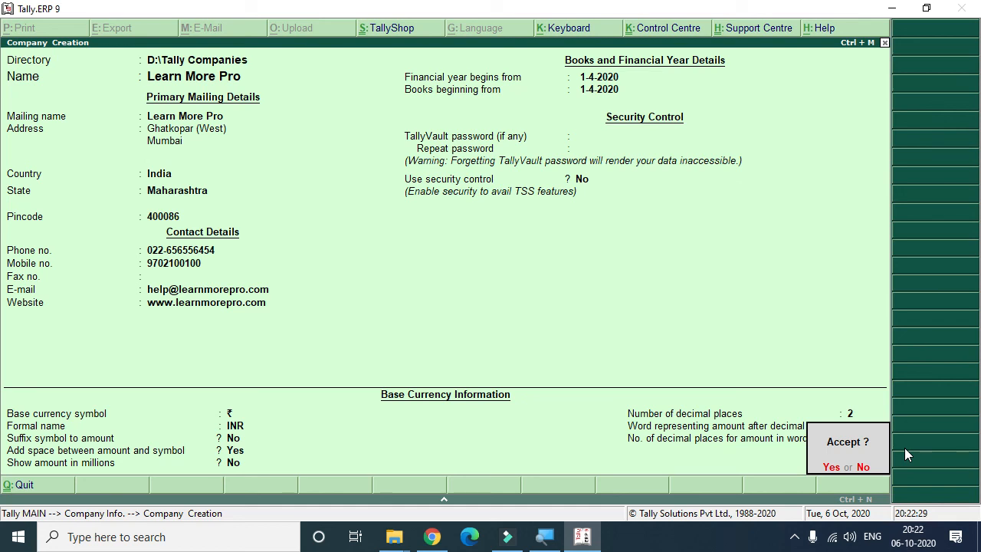
pyautogui.press('Return')
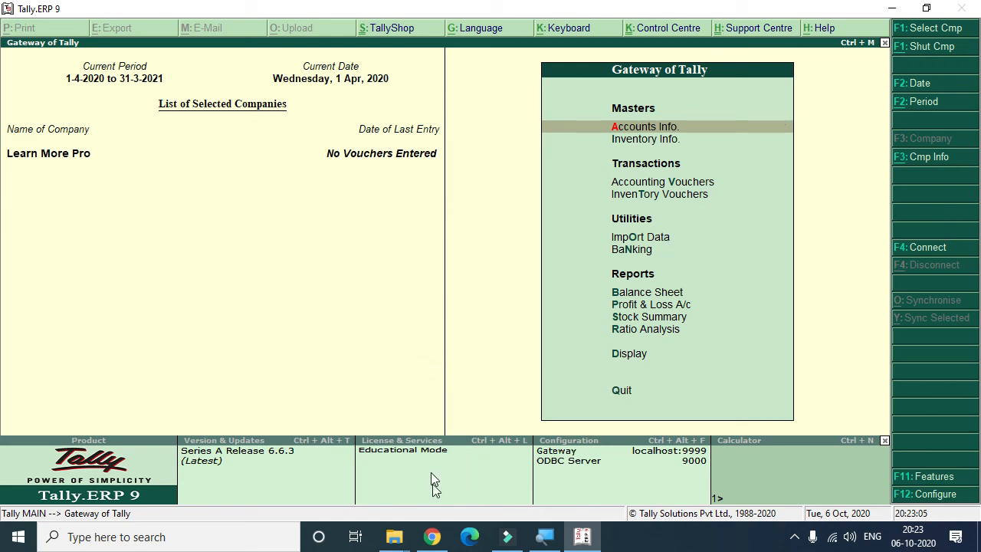
# Step: Check the D:\Tally Companies folder in File Explorer for the new company's data folder, then return to Tally
pyautogui.click(394, 537)
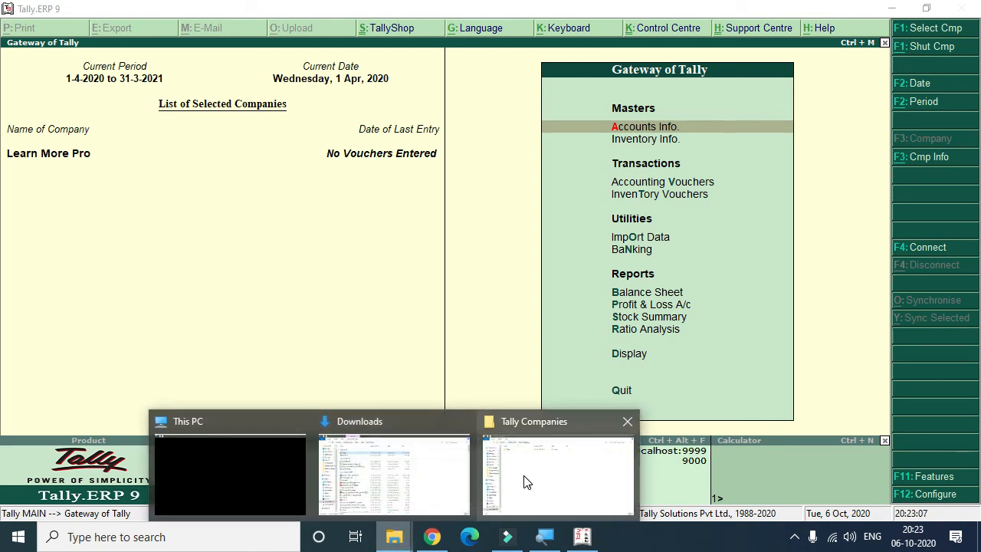
pyautogui.click(526, 483)
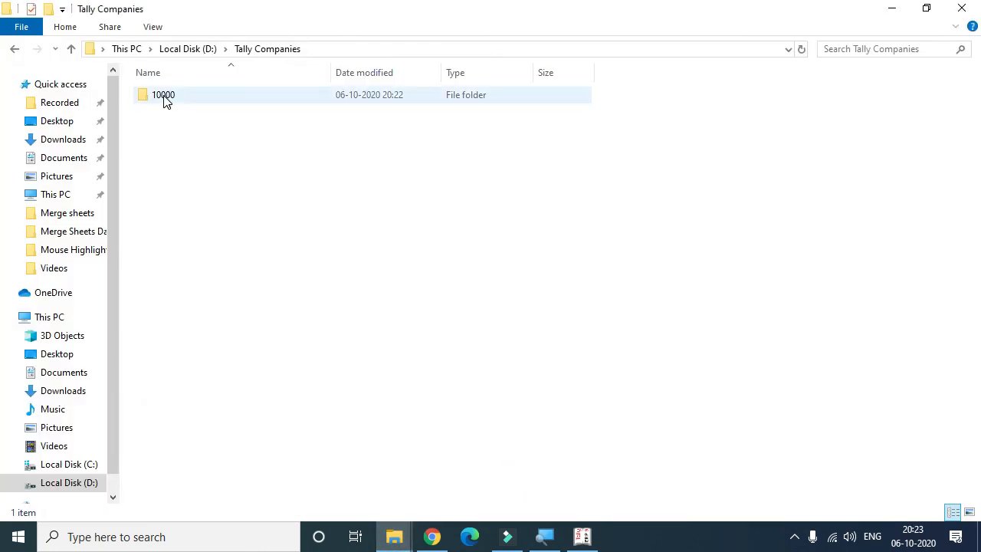
pyautogui.click(186, 49)
pyautogui.click(673, 231)
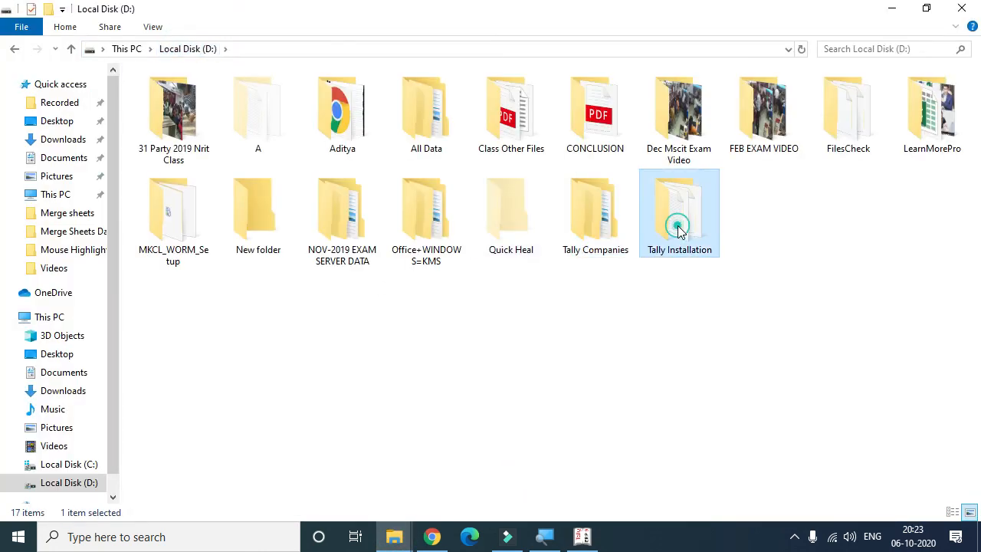
pyautogui.doubleClick(597, 222)
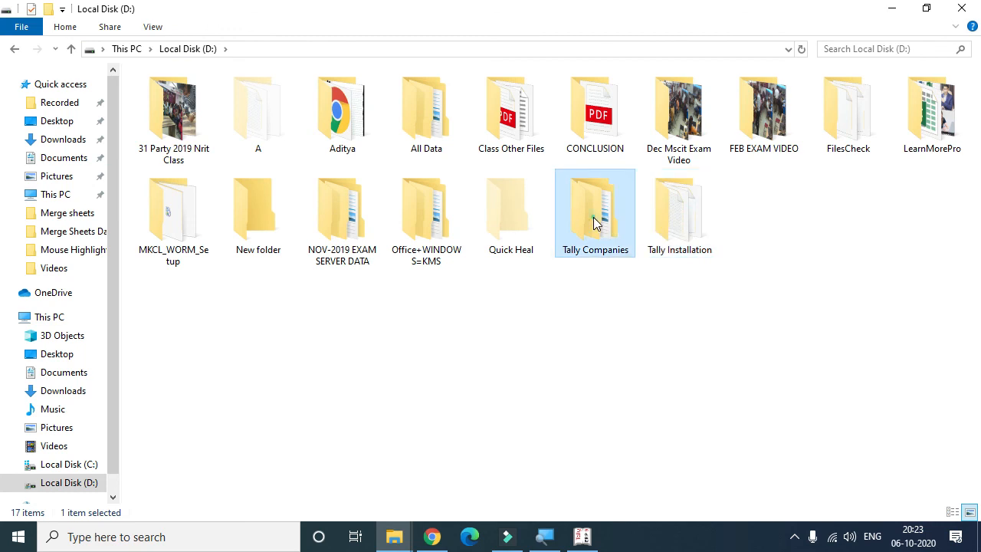
pyautogui.click(175, 102)
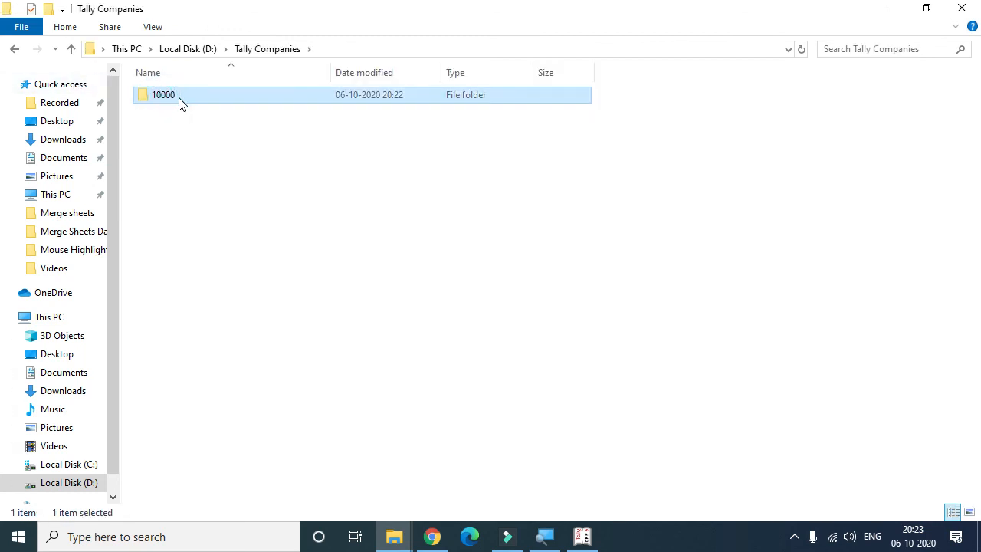
pyautogui.moveTo(180, 98)
pyautogui.click(889, 14)
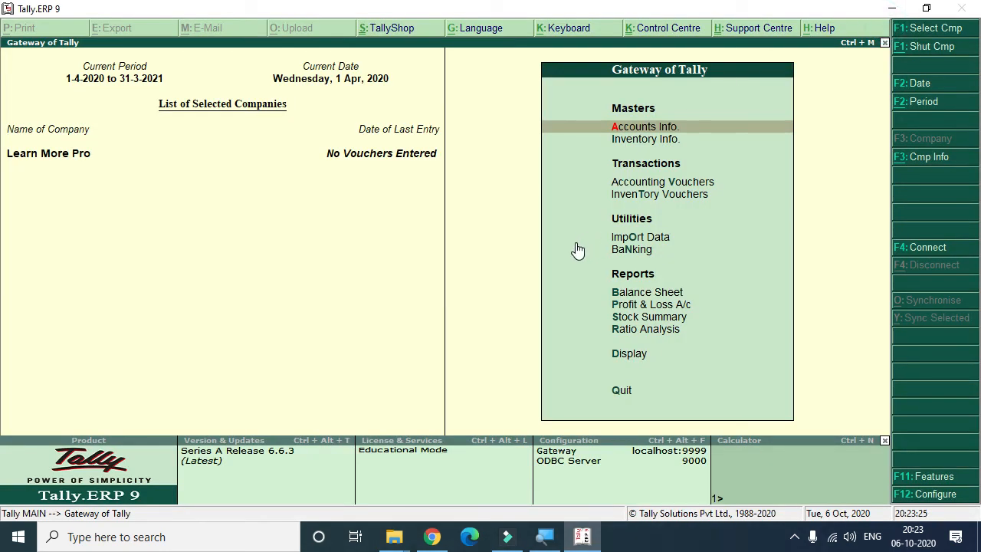